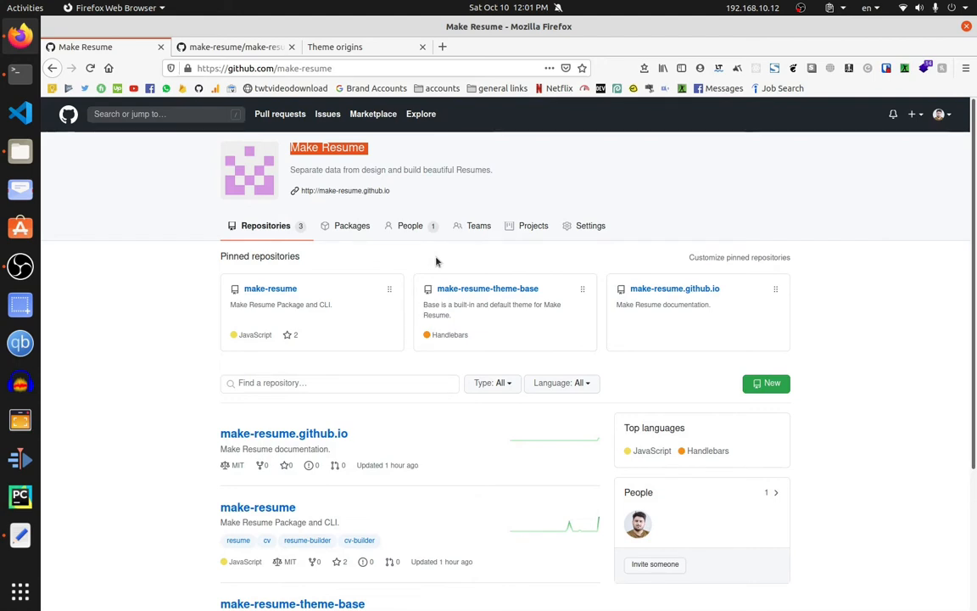
Step: Open jsonresume.org in a new browser tab
click(442, 47)
text(jsonresume.org)
key(Return)
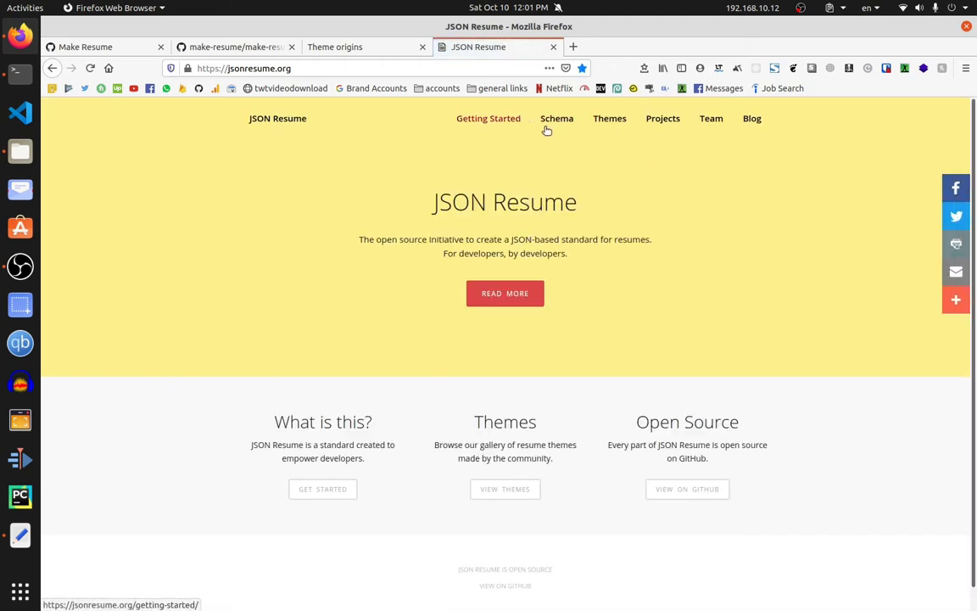
Step: Open the JSON Resume Themes page and look through the theme gallery and the notes on developing a theme
click(608, 128)
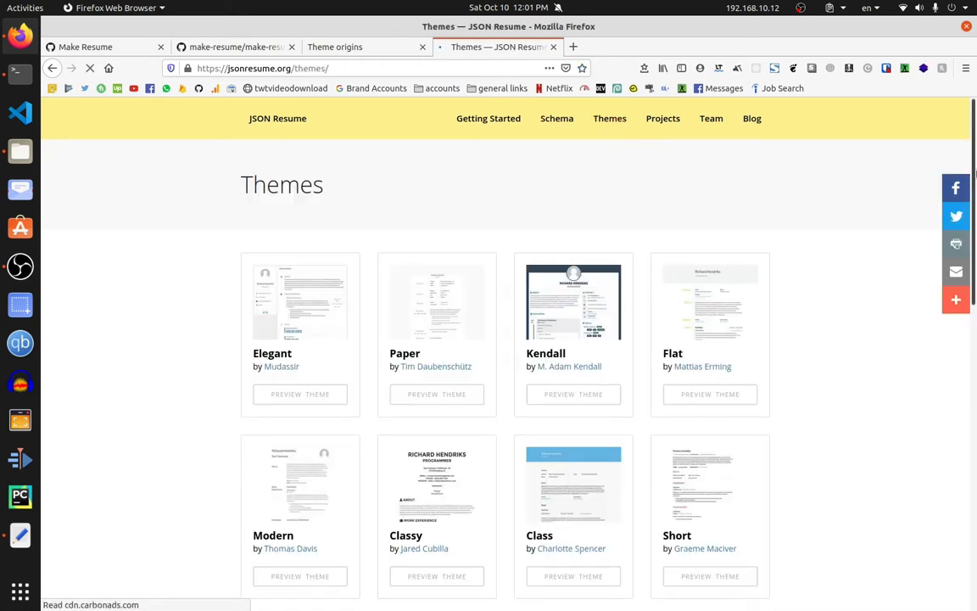
scroll(976, 194, down, 1)
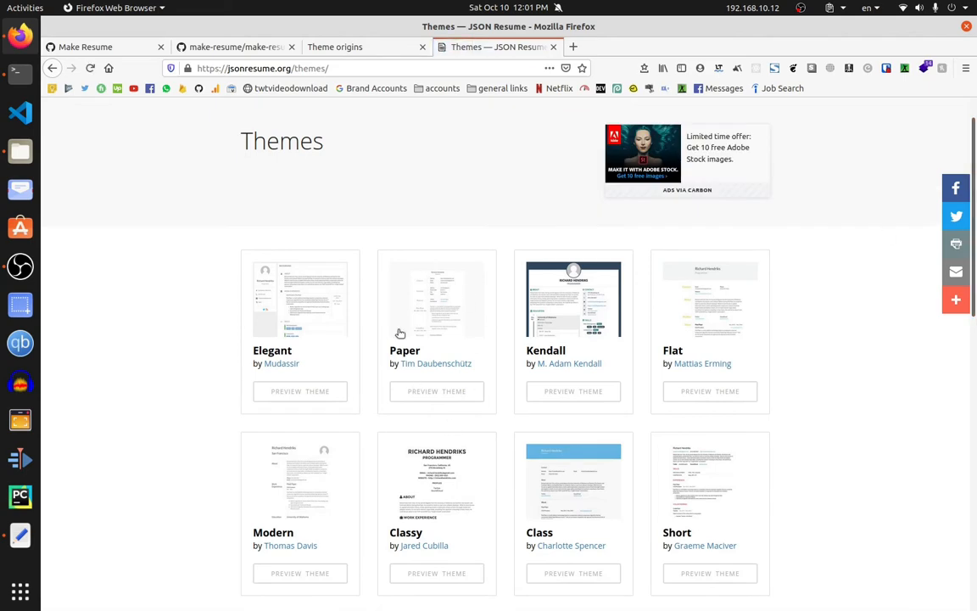
scroll(404, 331, down, 4)
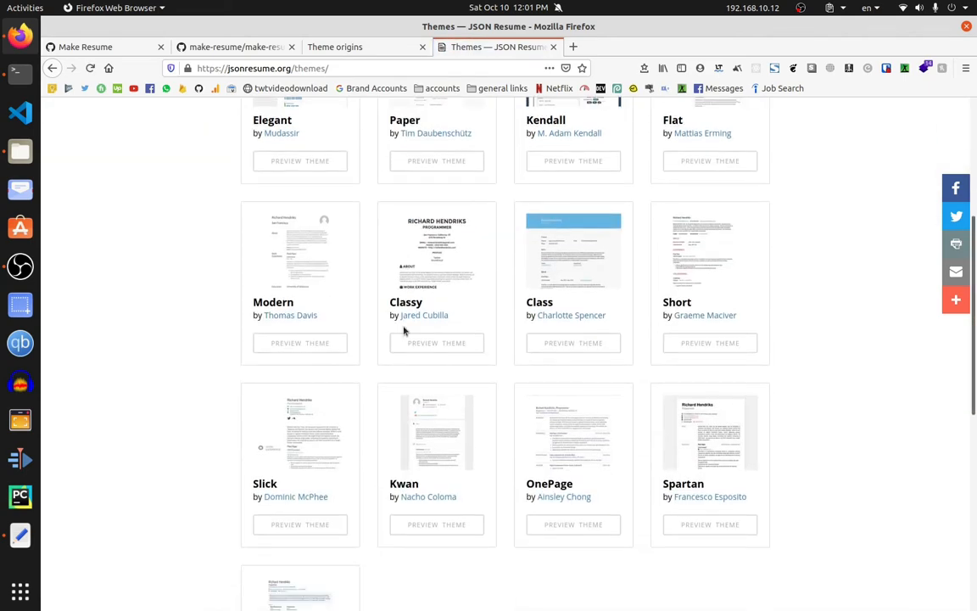
scroll(404, 331, down, 5)
scroll(404, 331, down, 5)
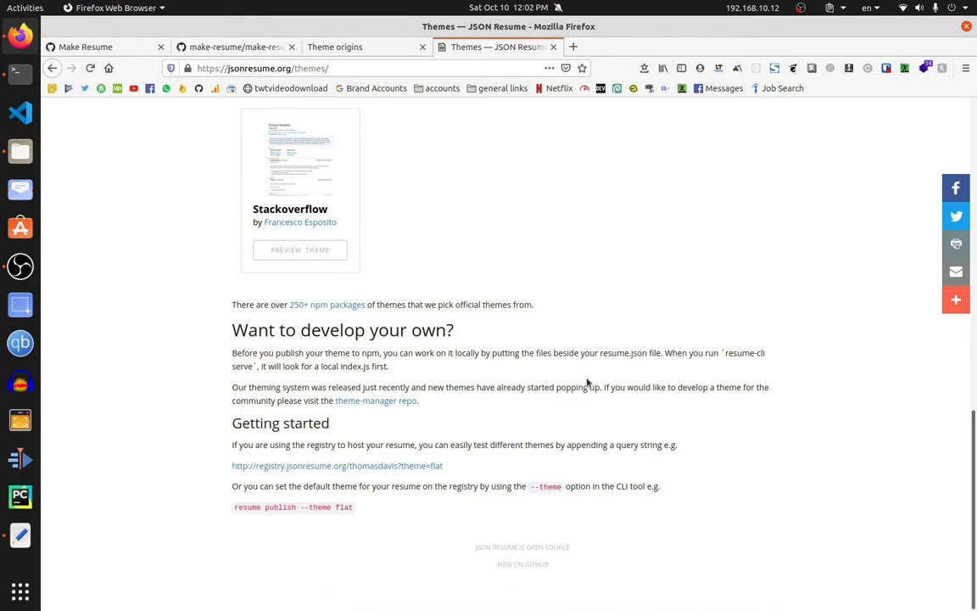
scroll(976, 392, up, 15)
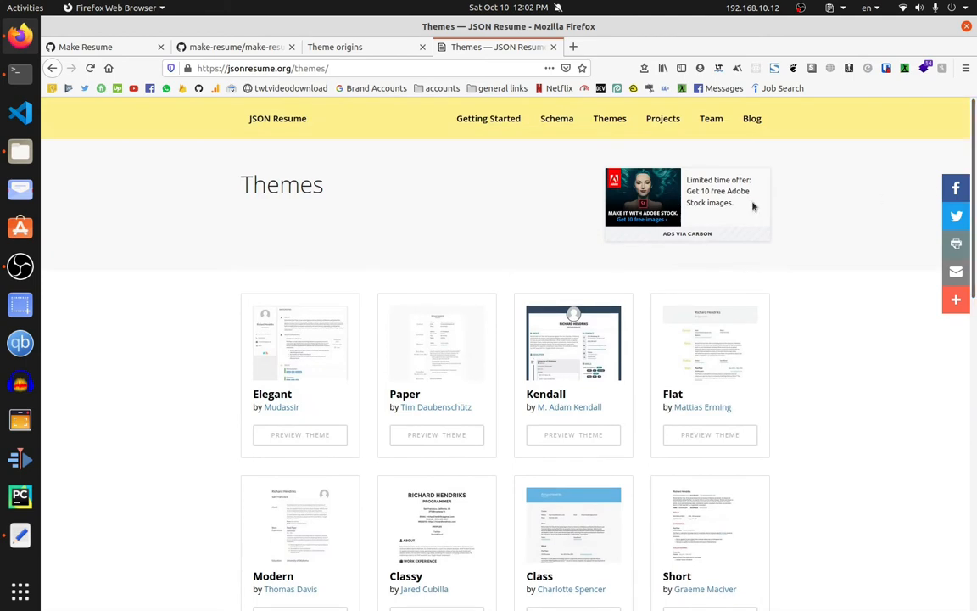
Step: Return to the JSON Resume home page and highlight its main heading and the tagline about the resume standard
click(273, 141)
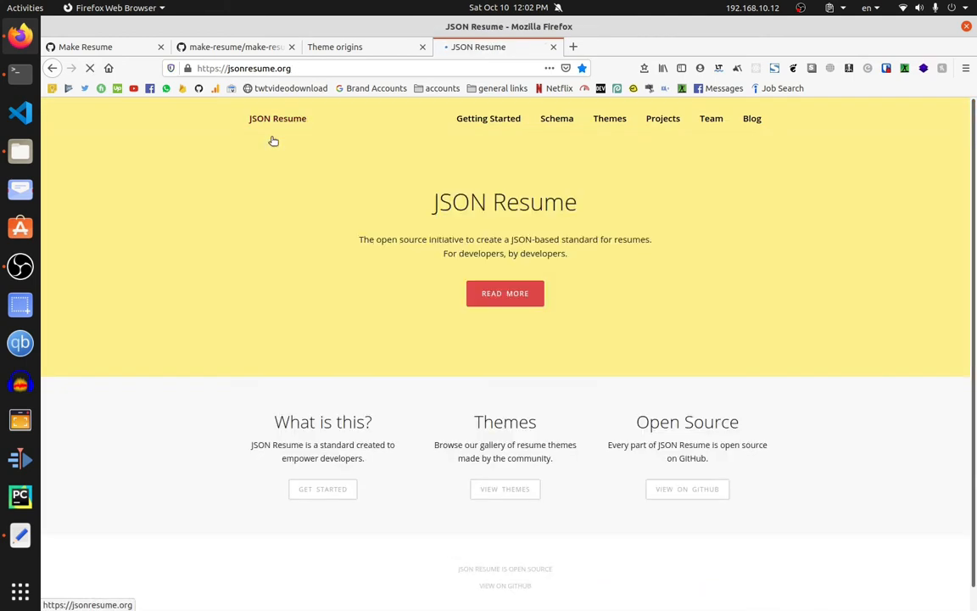
triple_click(441, 195)
click(441, 195)
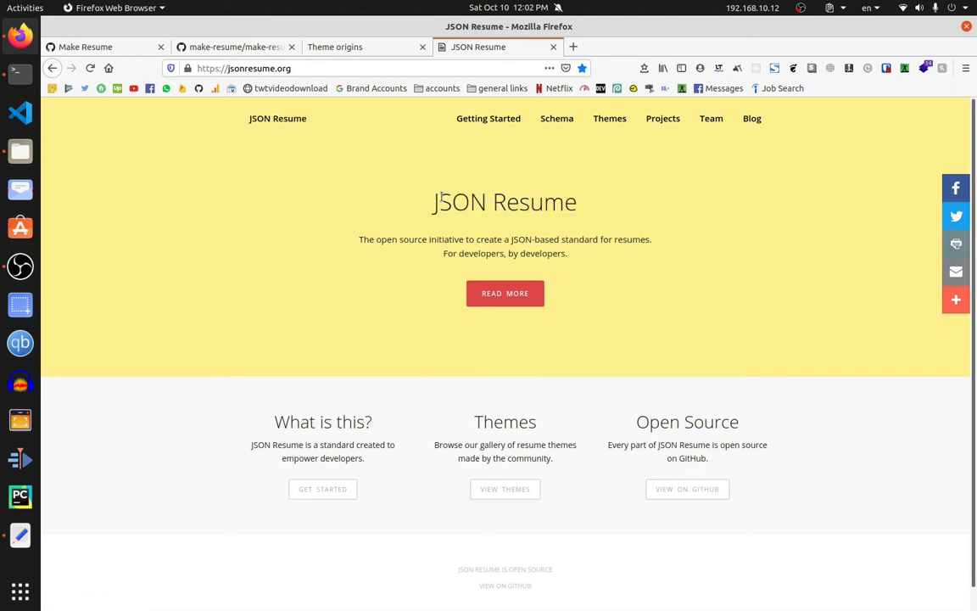
triple_click(530, 201)
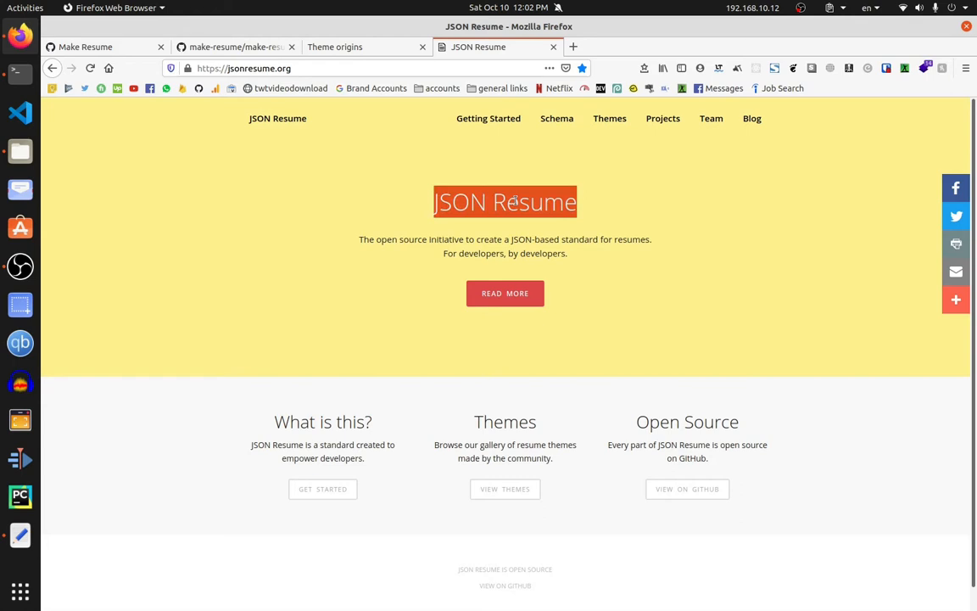
double_click(515, 200)
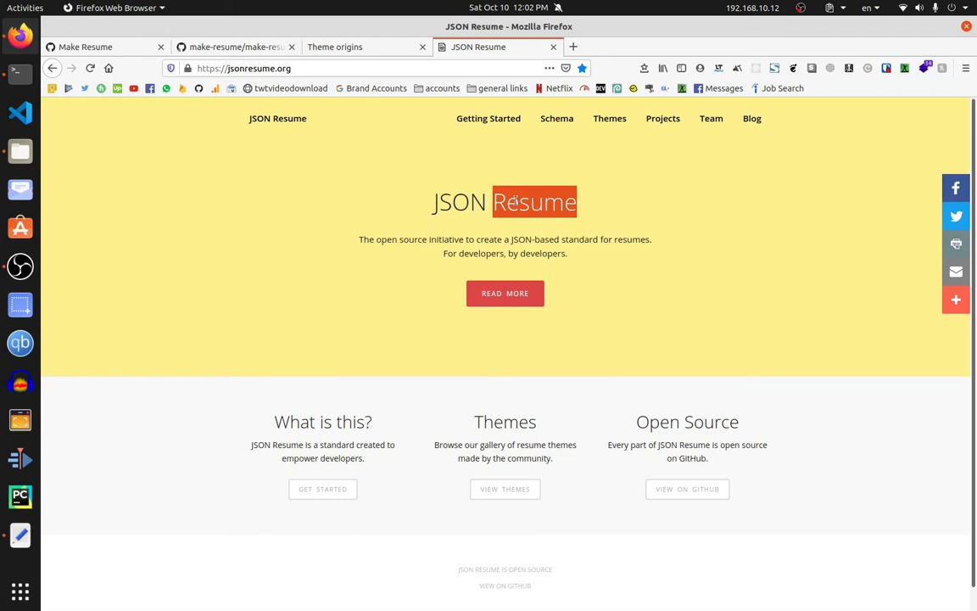
triple_click(465, 202)
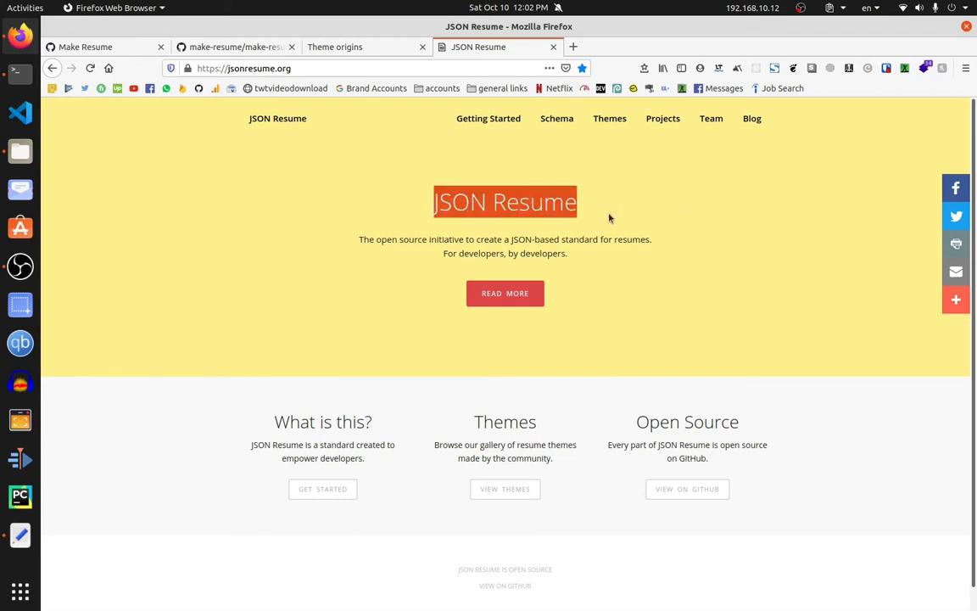
triple_click(553, 238)
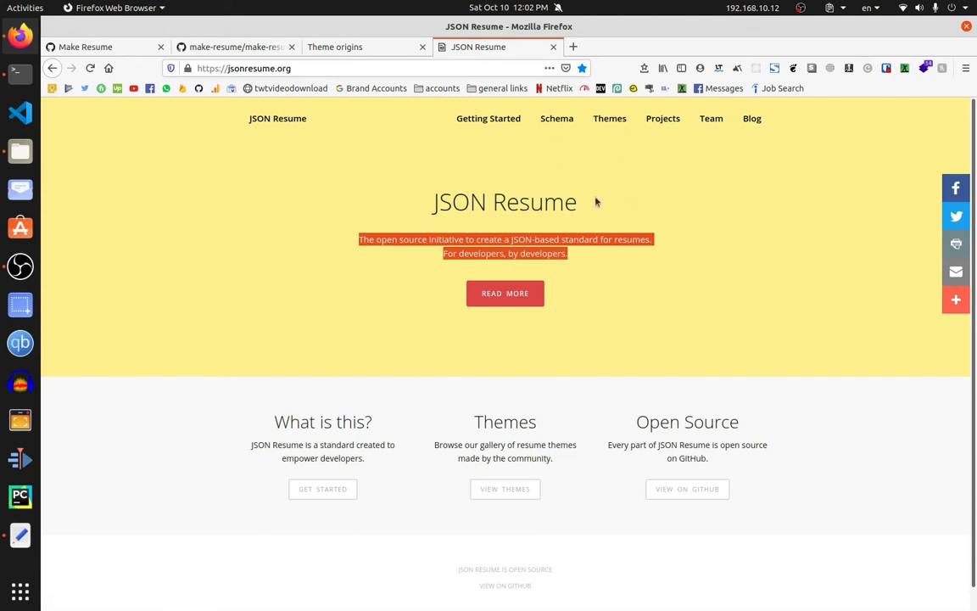
triple_click(526, 201)
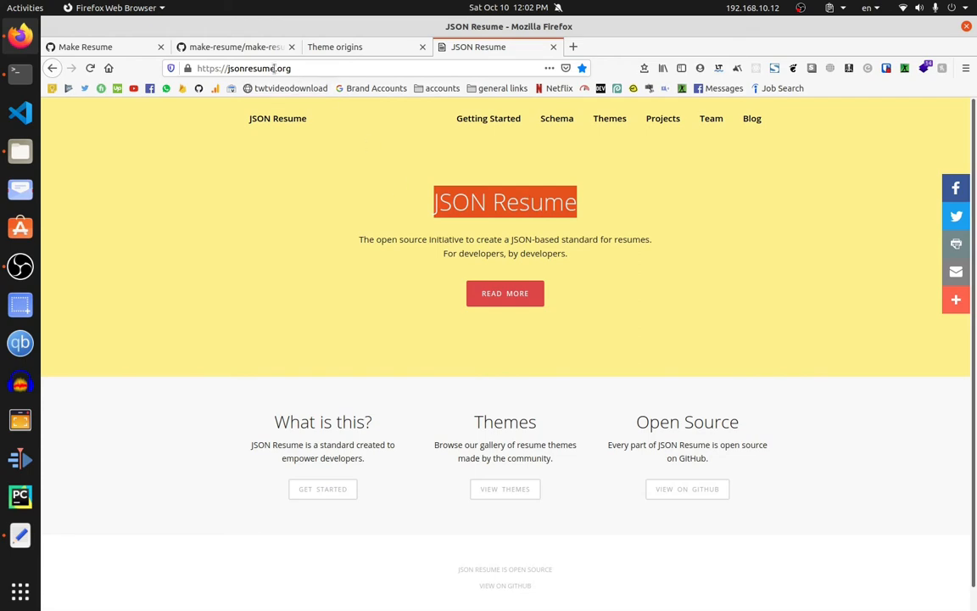
Step: Compare the Make Resume repository and organization pages on GitHub with the JSON Resume home page
click(242, 48)
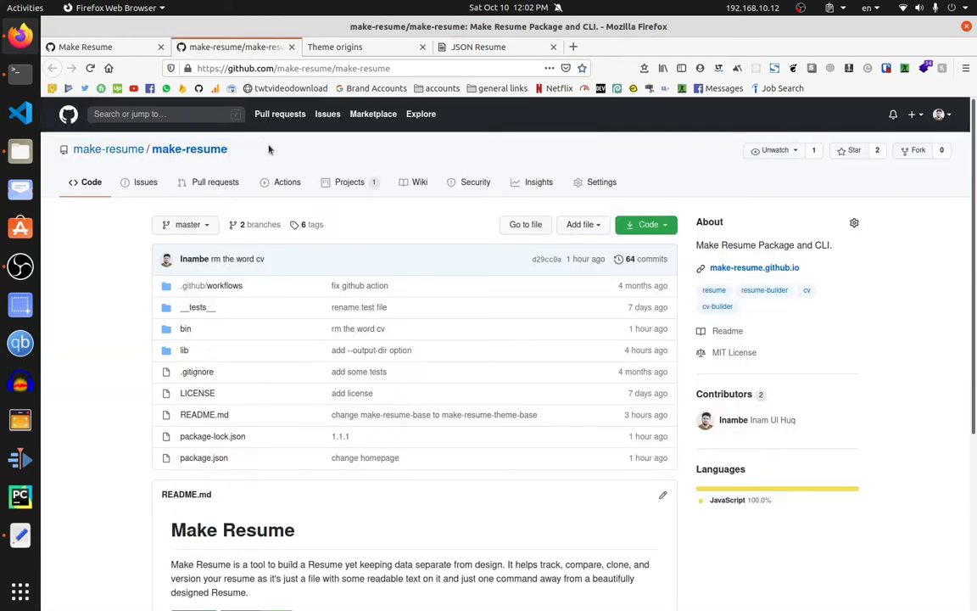
key(ctrl+Page_Up)
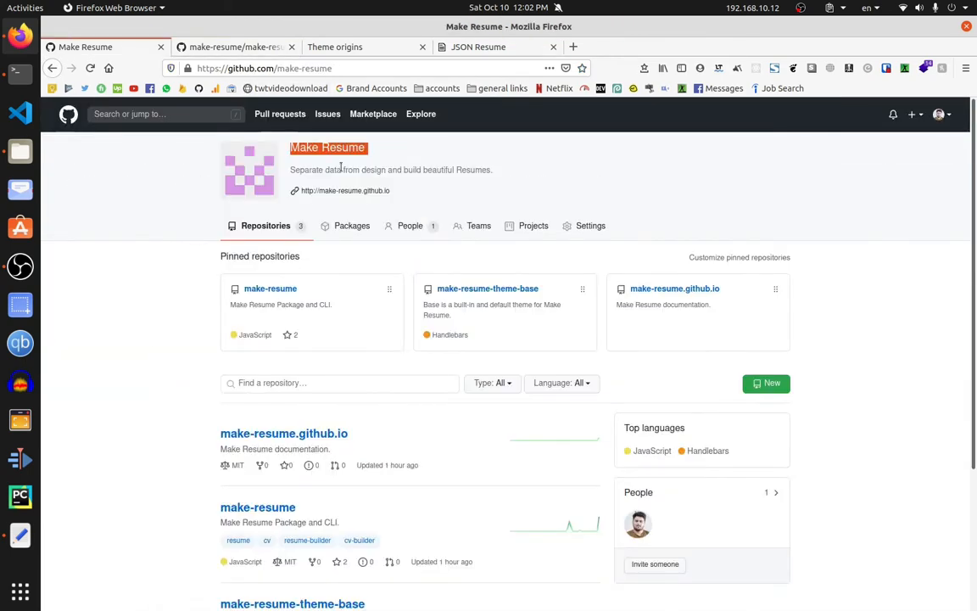
double_click(341, 167)
click(471, 51)
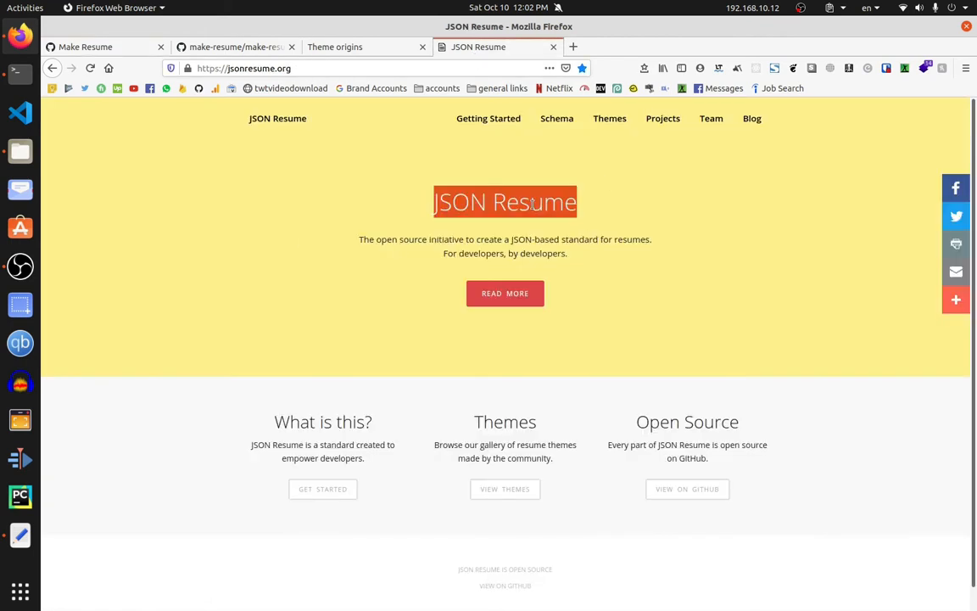
click(125, 49)
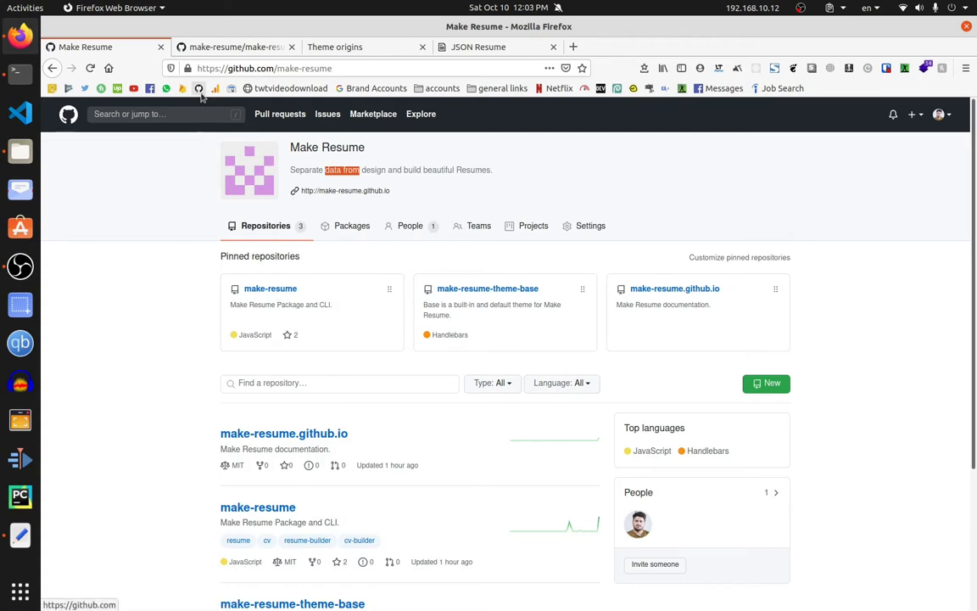
Step: Review the make-resume repository's README and open the Home page of the Make Resume documentation
click(244, 49)
scroll(348, 275, down, 3)
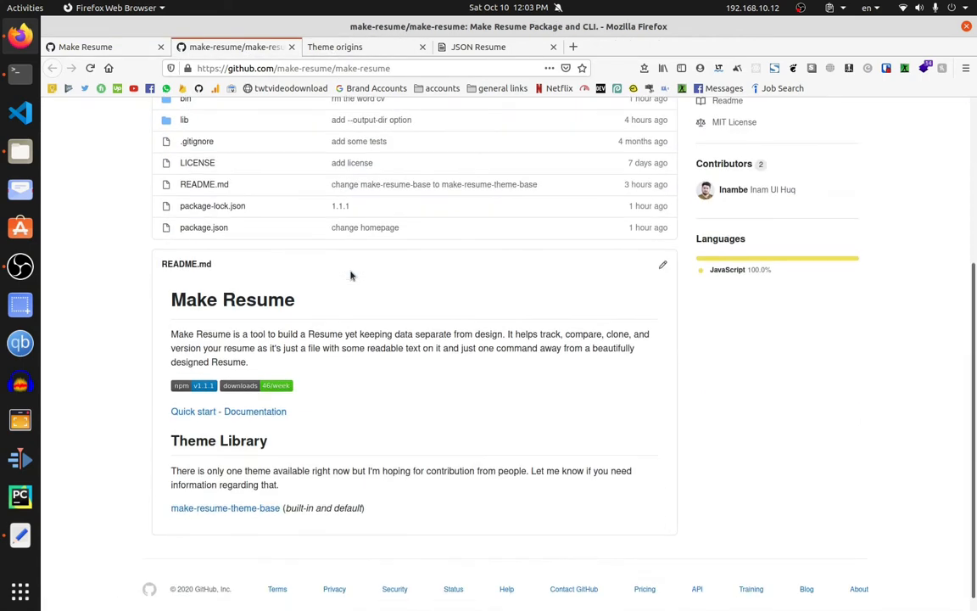
scroll(351, 275, up, 3)
click(319, 46)
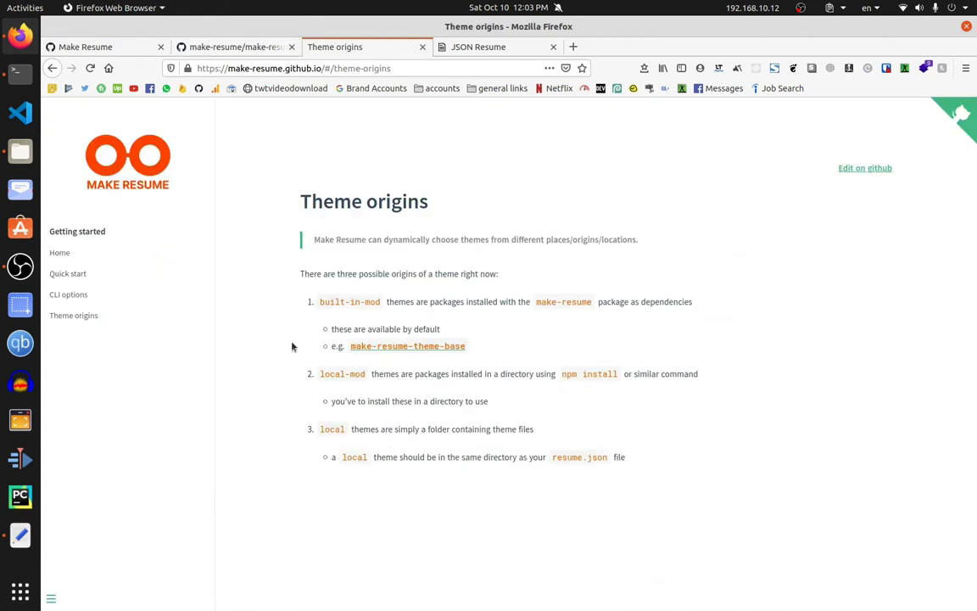
click(106, 251)
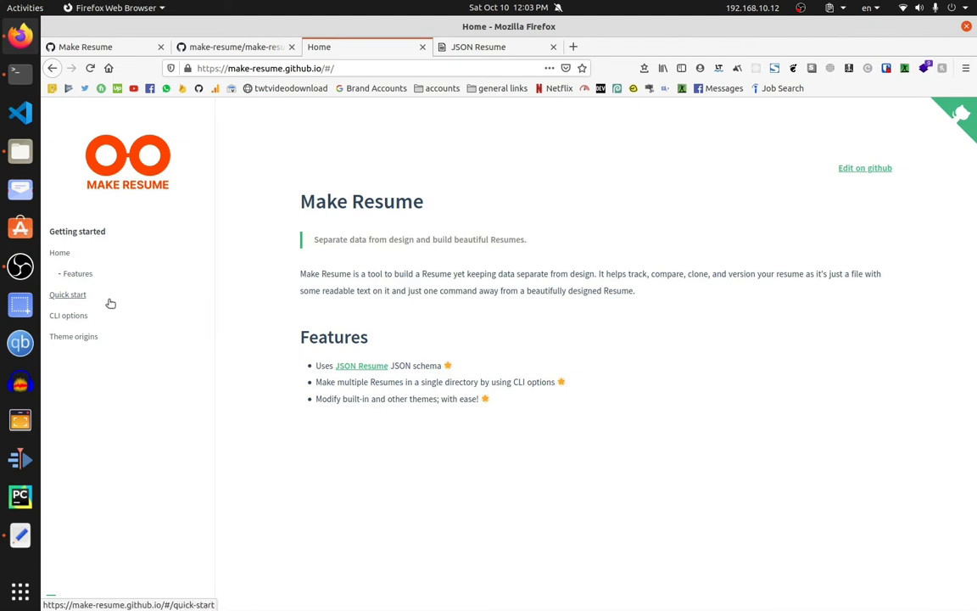
Step: Open the make-resume-theme-base repository from the Make Resume organization page and view the sample resume in its README
click(229, 48)
click(85, 47)
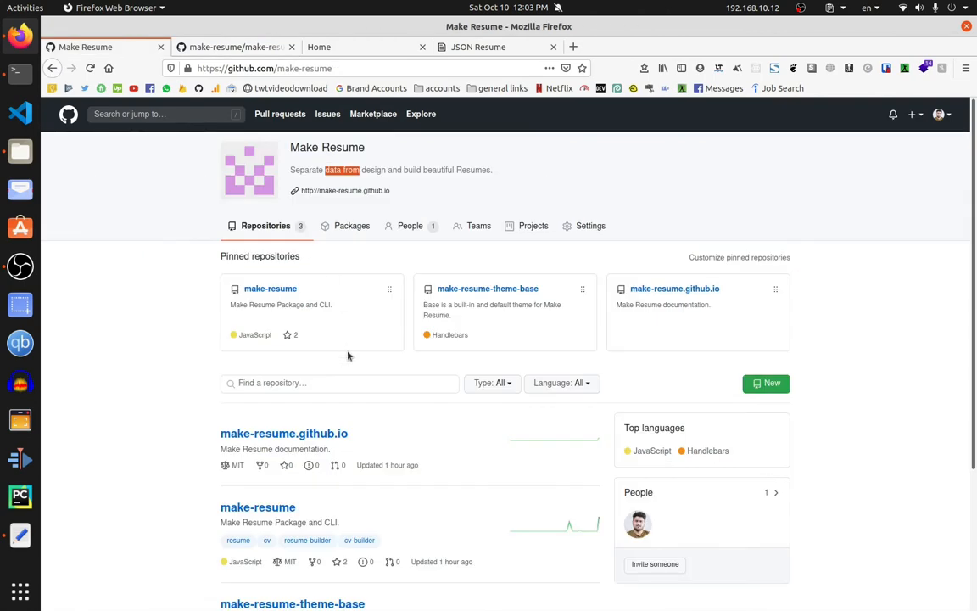
scroll(348, 356, down, 3)
click(252, 458)
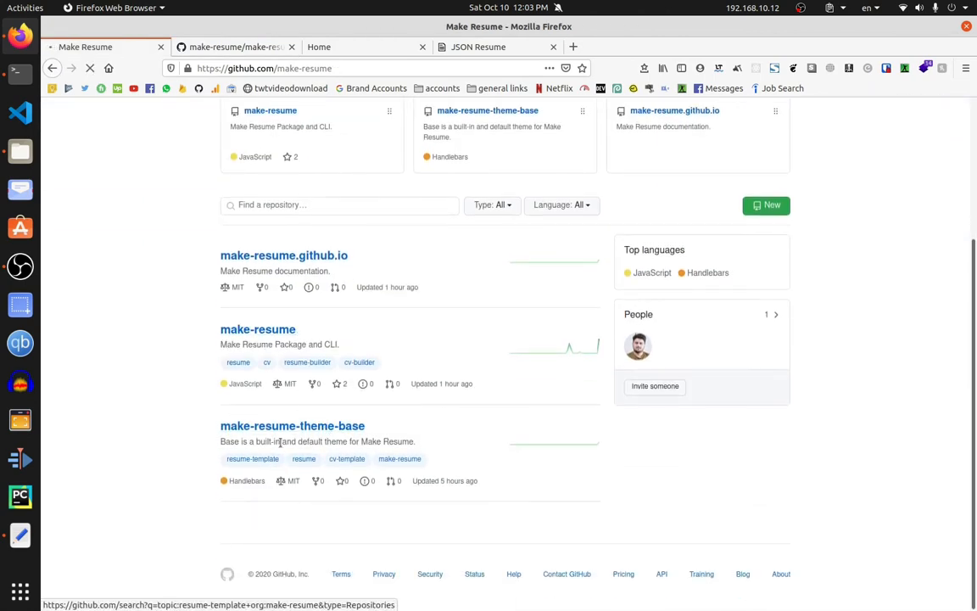
scroll(297, 340, down, 1)
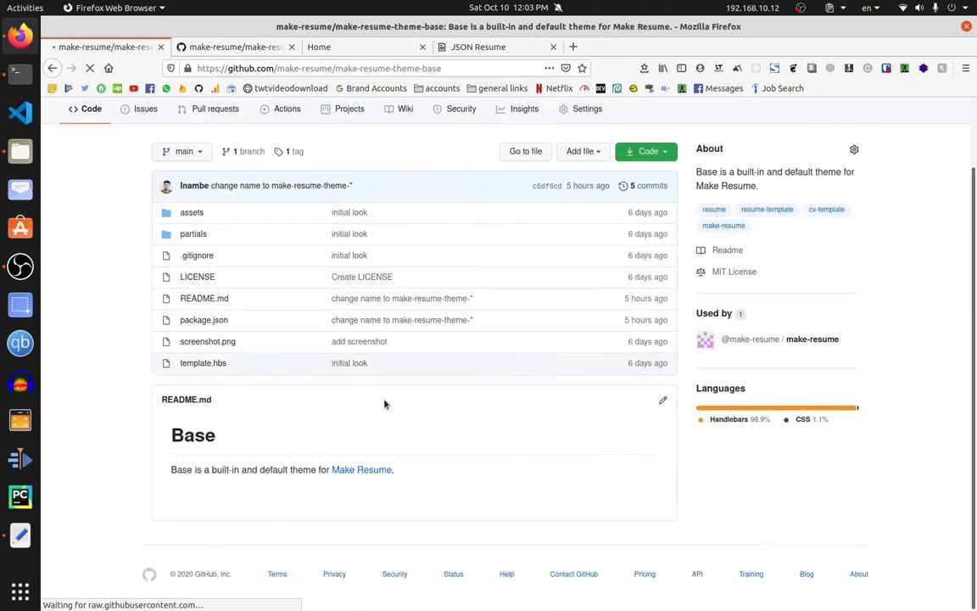
scroll(384, 404, down, 10)
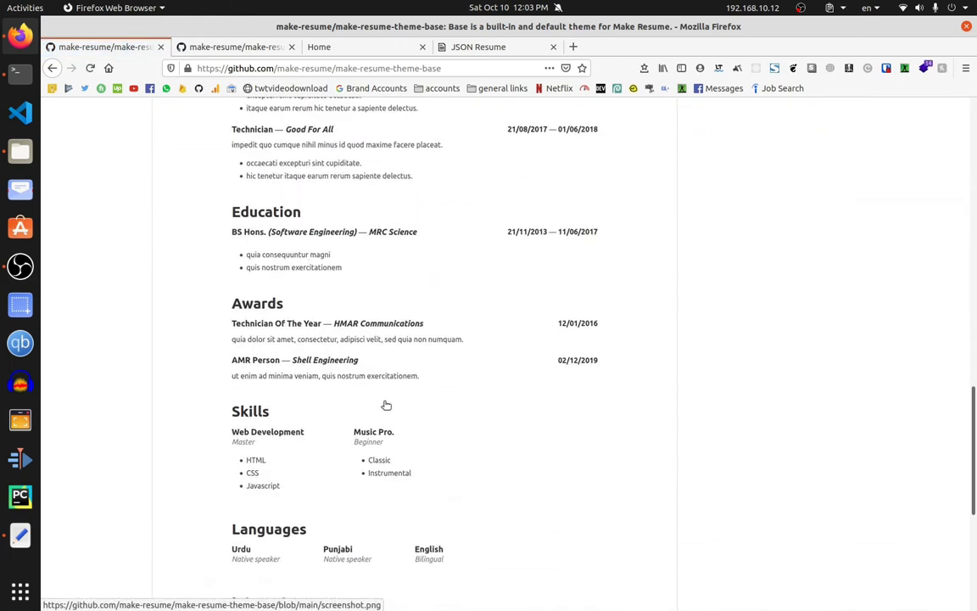
scroll(975, 458, down, 4)
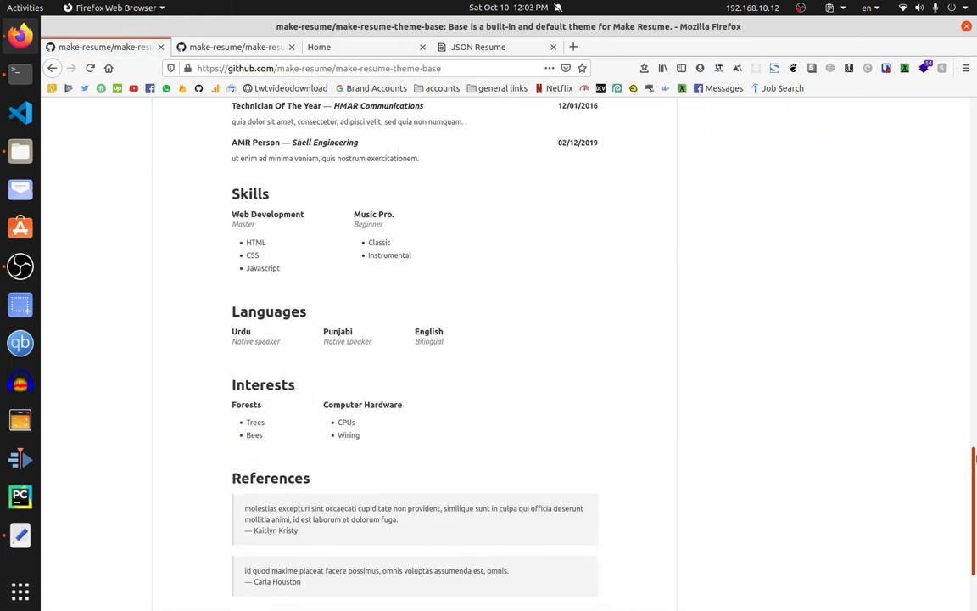
drag(975, 458, 975, 114)
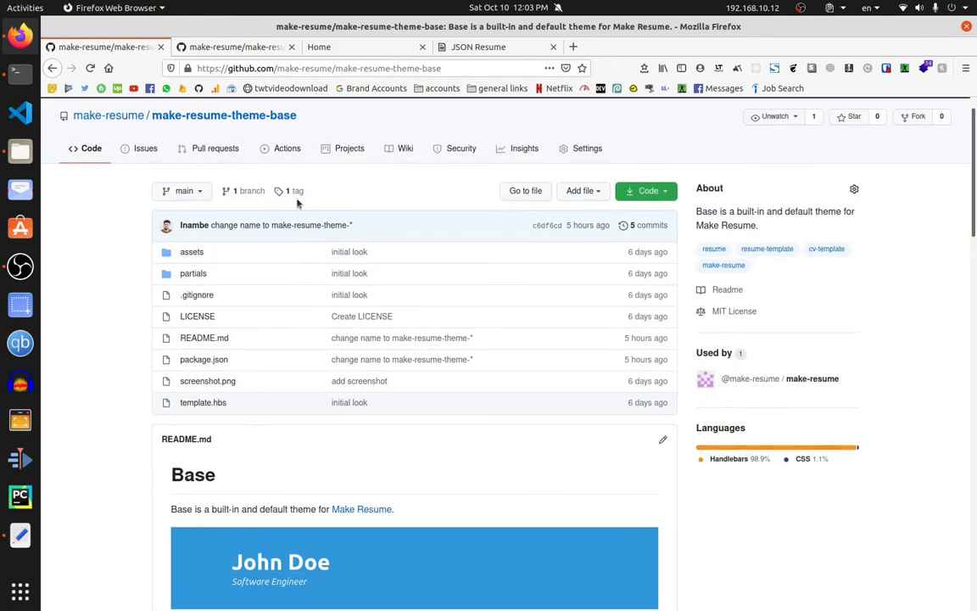
Step: Read through the theme's template.hbs file, then return to the make-resume-theme-base repository's main page
click(213, 405)
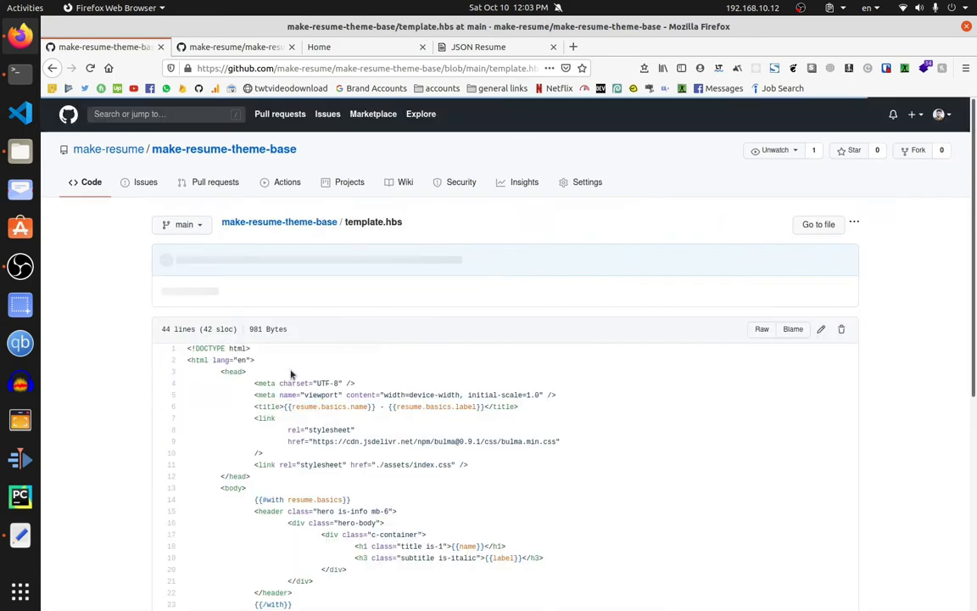
scroll(394, 390, down, 3)
scroll(395, 391, down, 2)
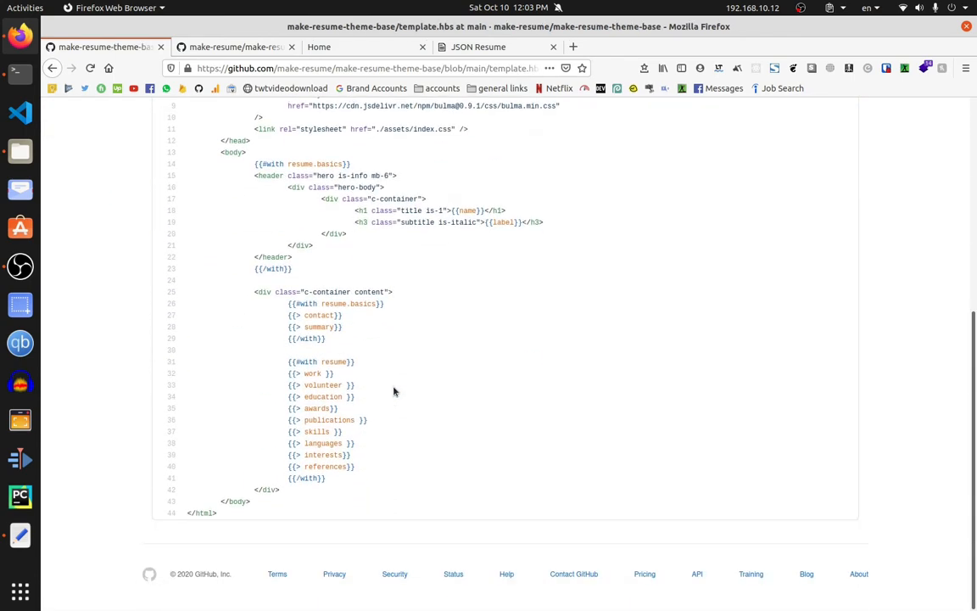
scroll(395, 392, up, 6)
scroll(289, 367, down, 3)
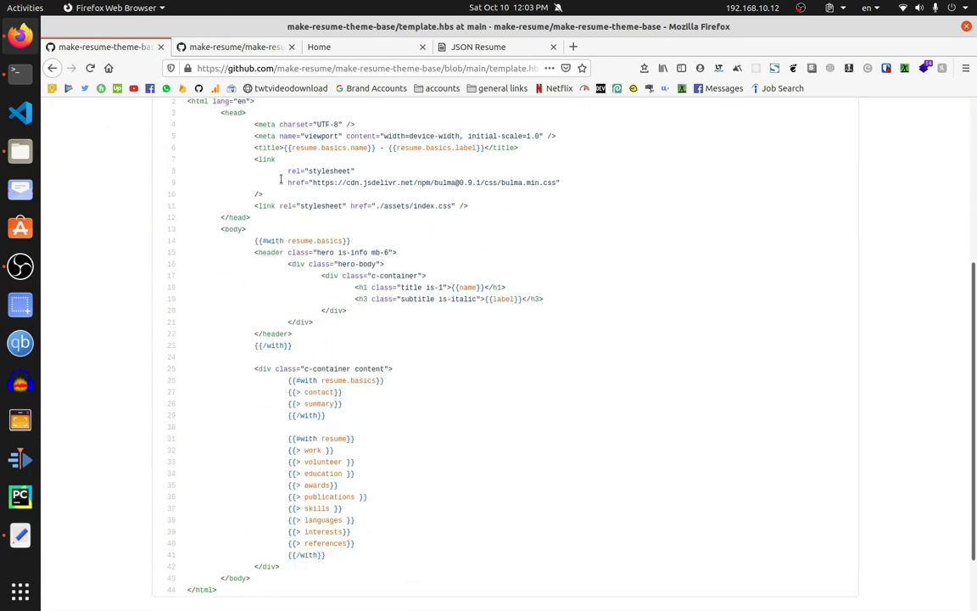
click(55, 70)
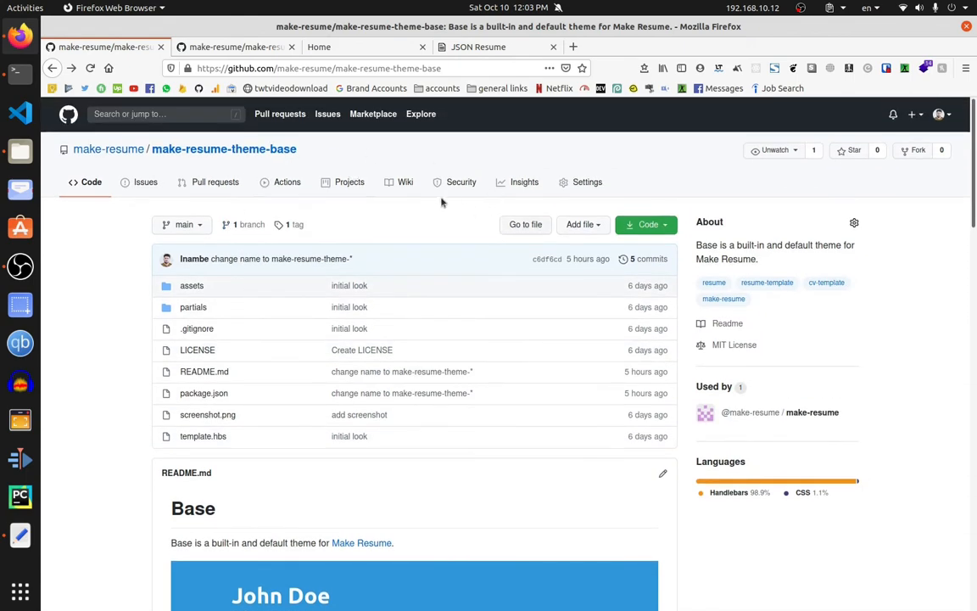
Step: Go back to the Make Resume organization page and look over its list of repositories
click(192, 53)
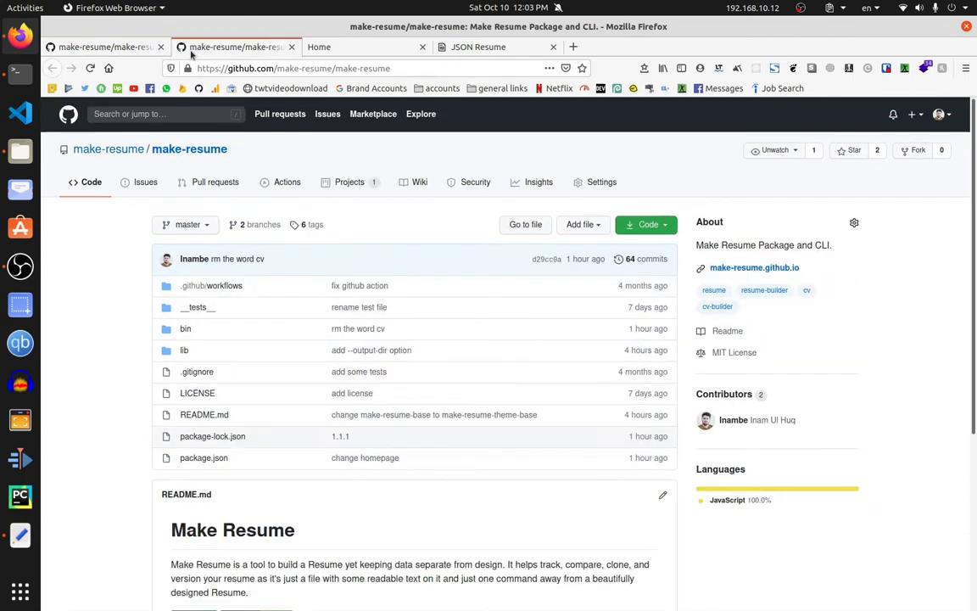
click(67, 48)
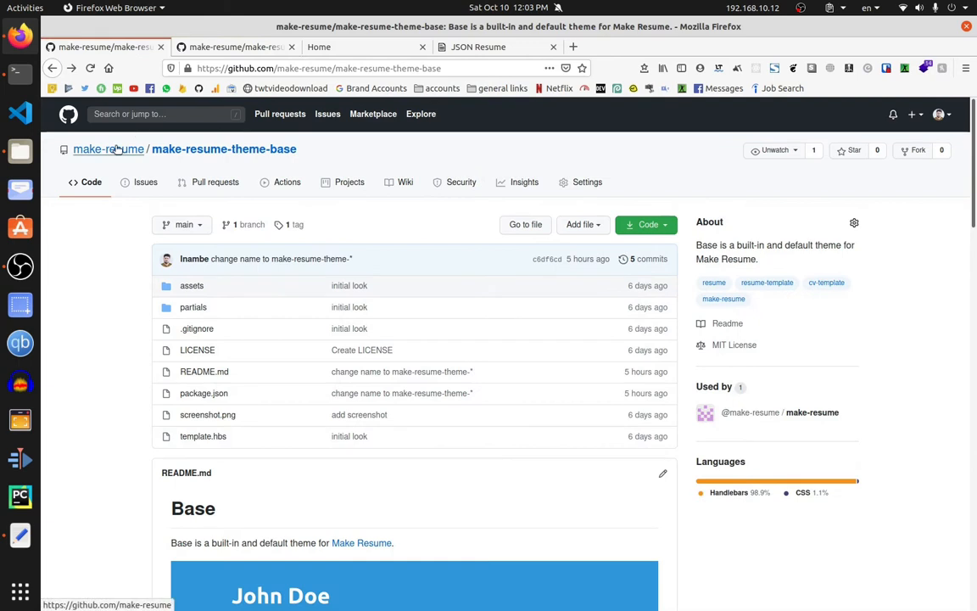
click(117, 149)
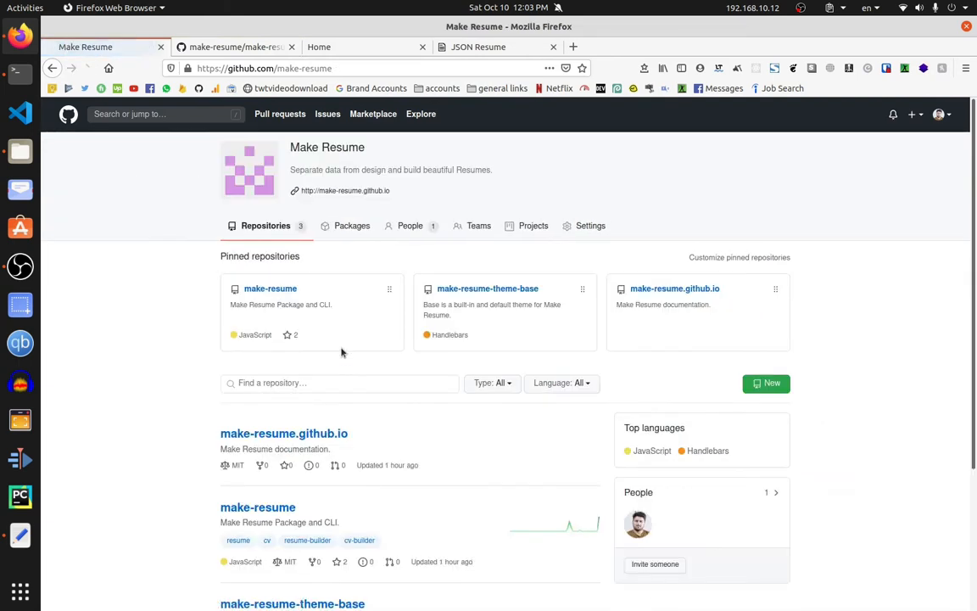
scroll(342, 352, down, 3)
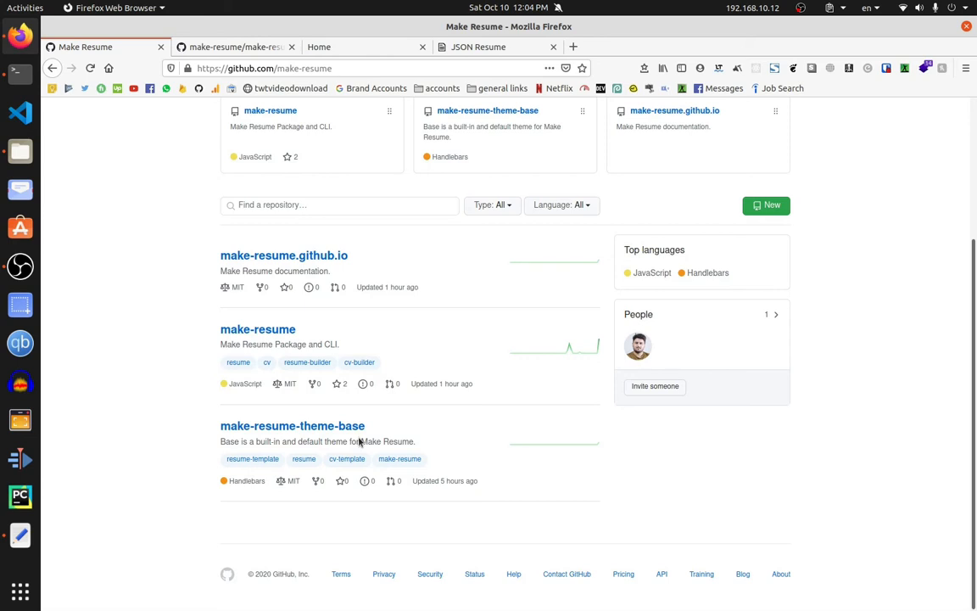
scroll(413, 428, up, 5)
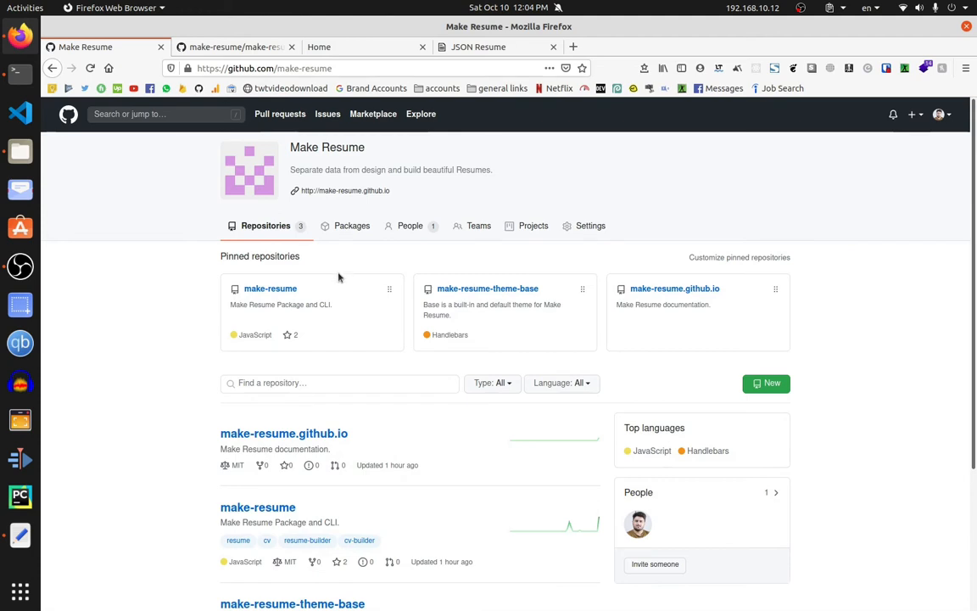
Step: Look over the organization's pinned repositories and the full repository list below them
triple_click(297, 262)
click(303, 259)
triple_click(311, 259)
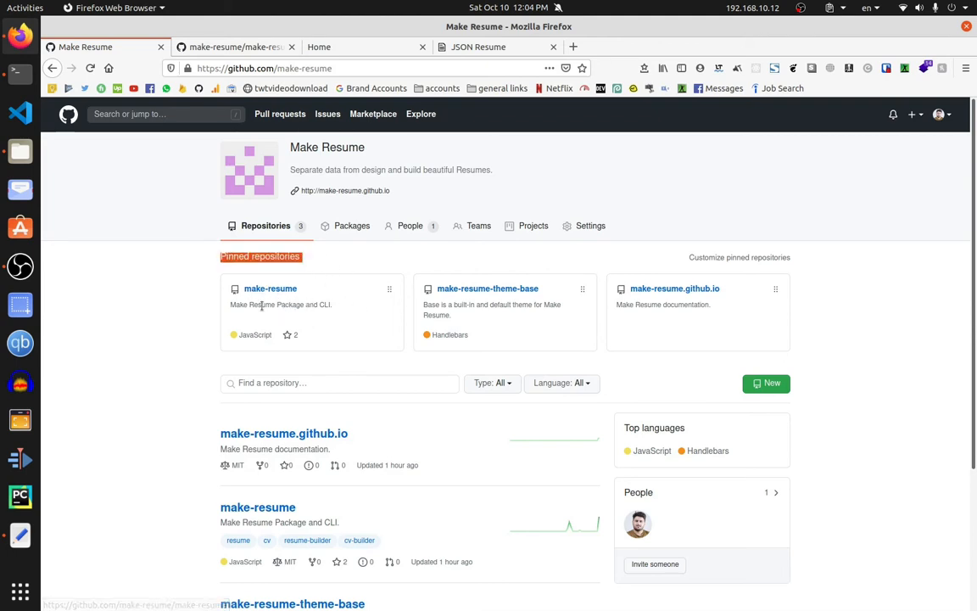
scroll(330, 305, down, 4)
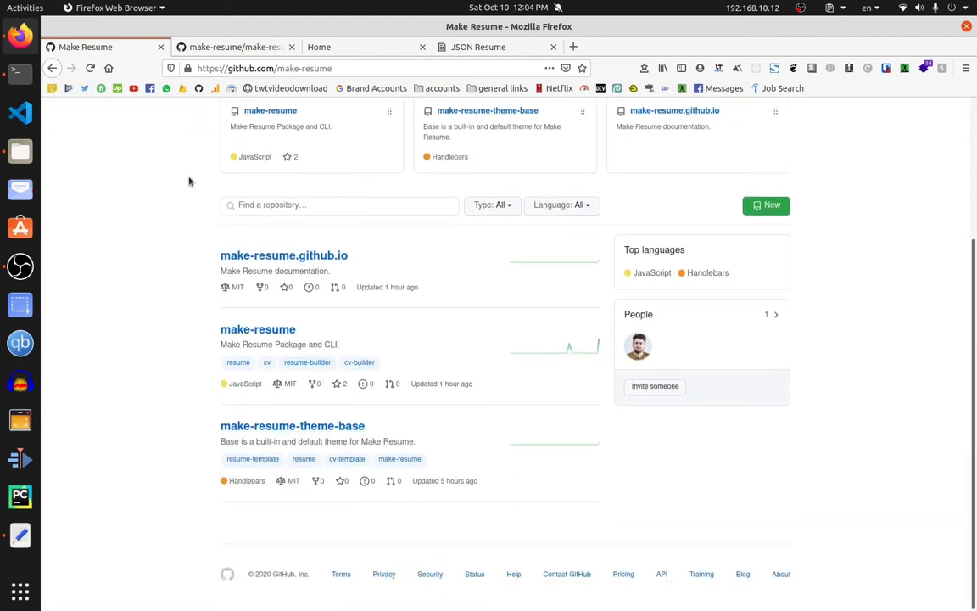
Step: Switch to the file manager and open resume.json from the make-resume folder to view its contents
click(21, 151)
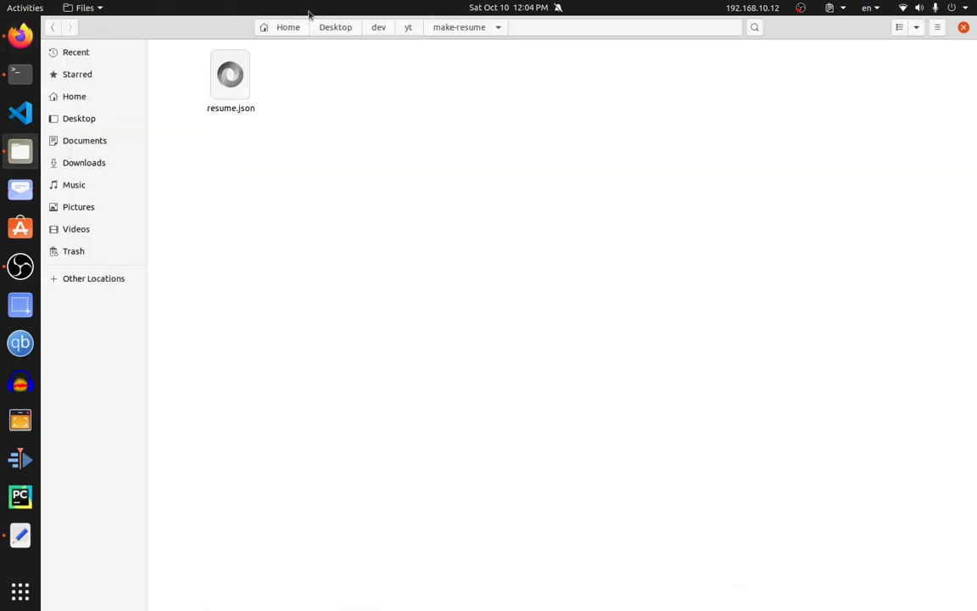
double_click(240, 100)
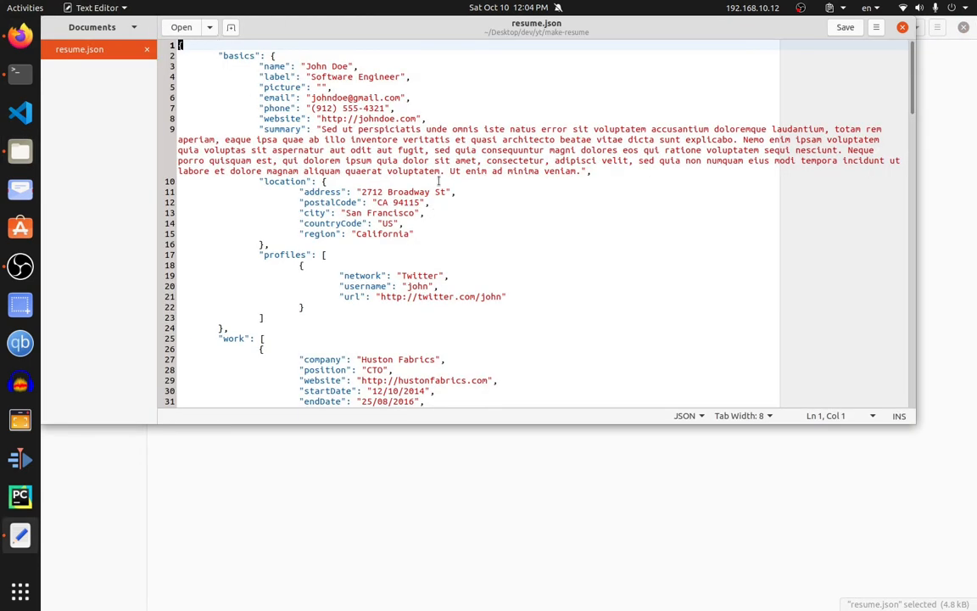
click(371, 490)
Step: Switch back to Firefox, open the Schema page of the JSON Resume site and read through its whole resume.json sample
key(alt+Tab)
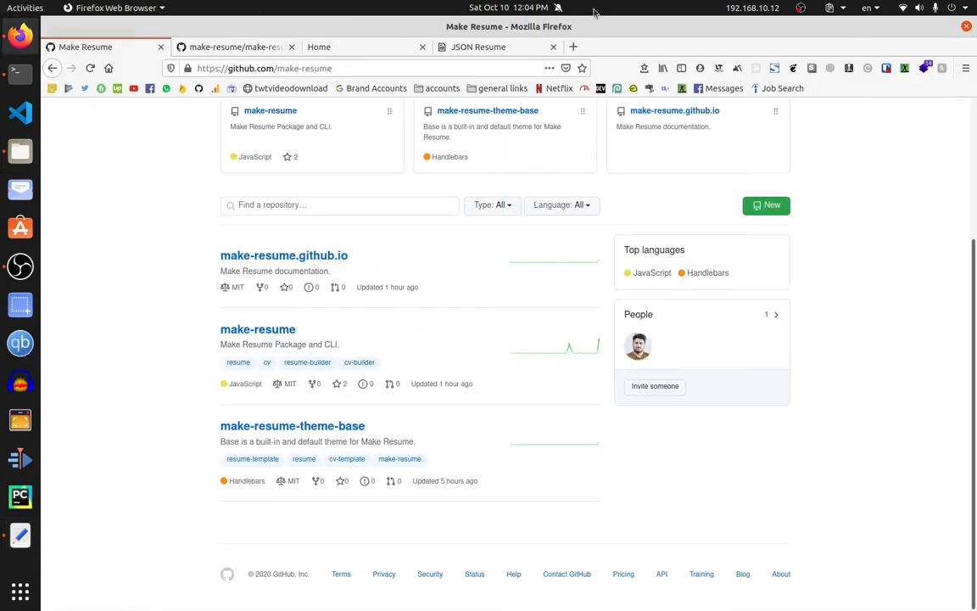
click(500, 47)
click(558, 121)
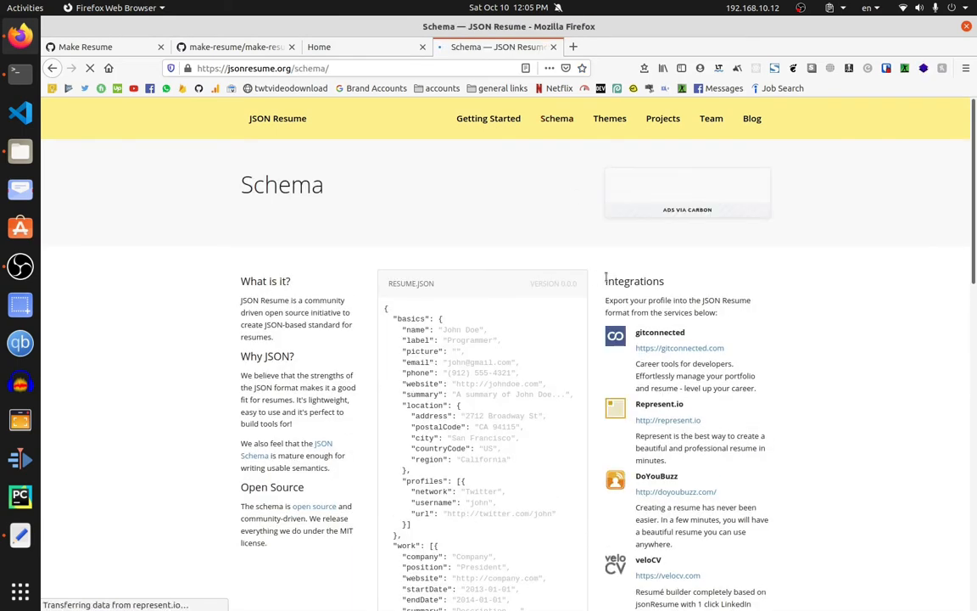
scroll(535, 284, down, 3)
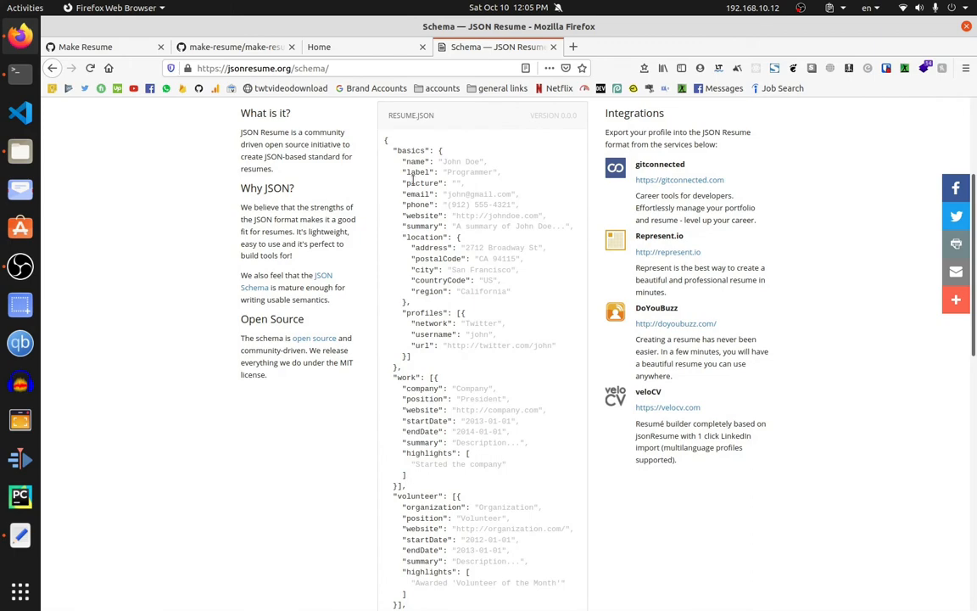
drag(392, 145, 452, 411)
scroll(469, 353, down, 4)
scroll(468, 352, down, 7)
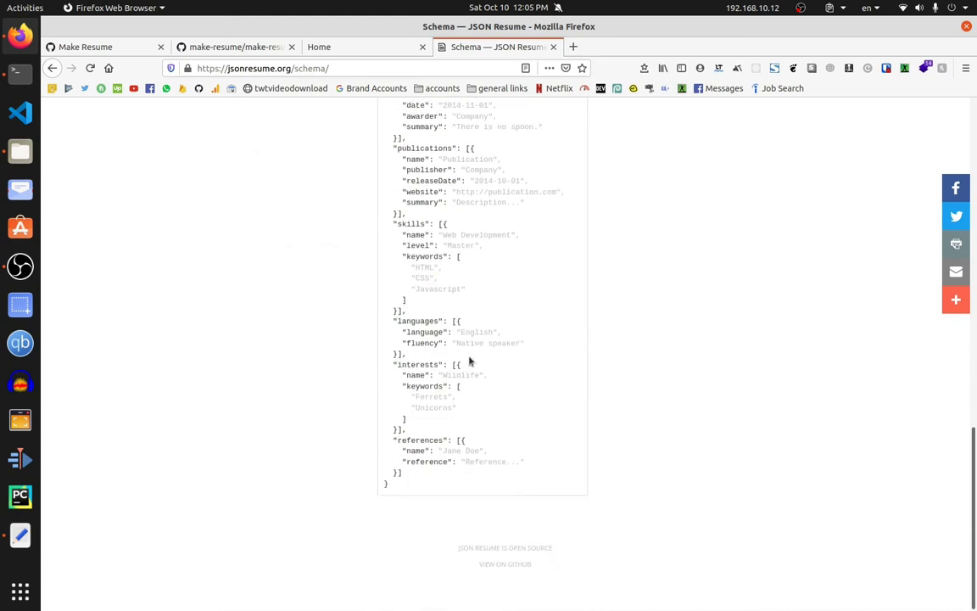
Step: Open a terminal in the make-resume folder and build the resume with the make-resume command
click(21, 151)
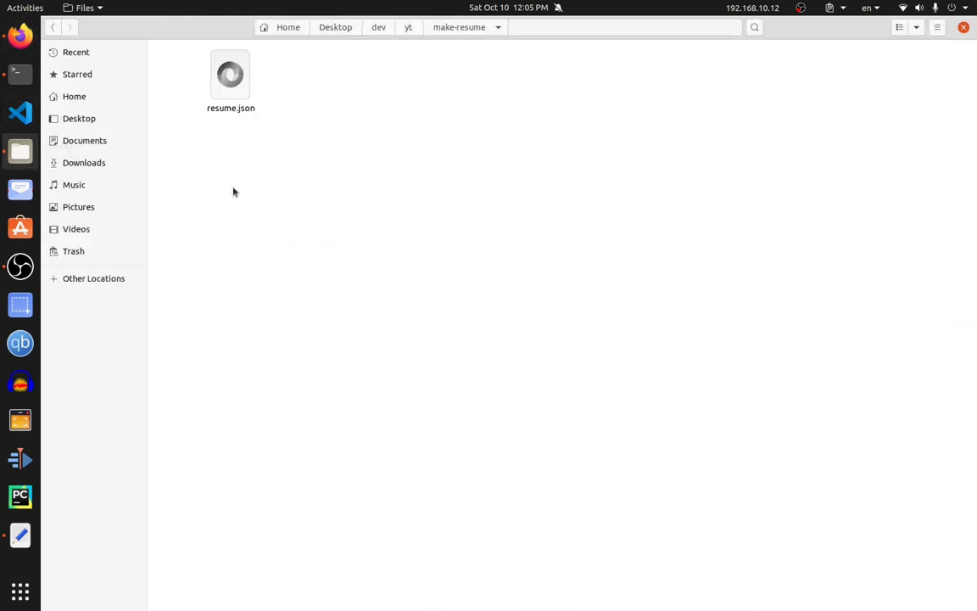
right_click(299, 153)
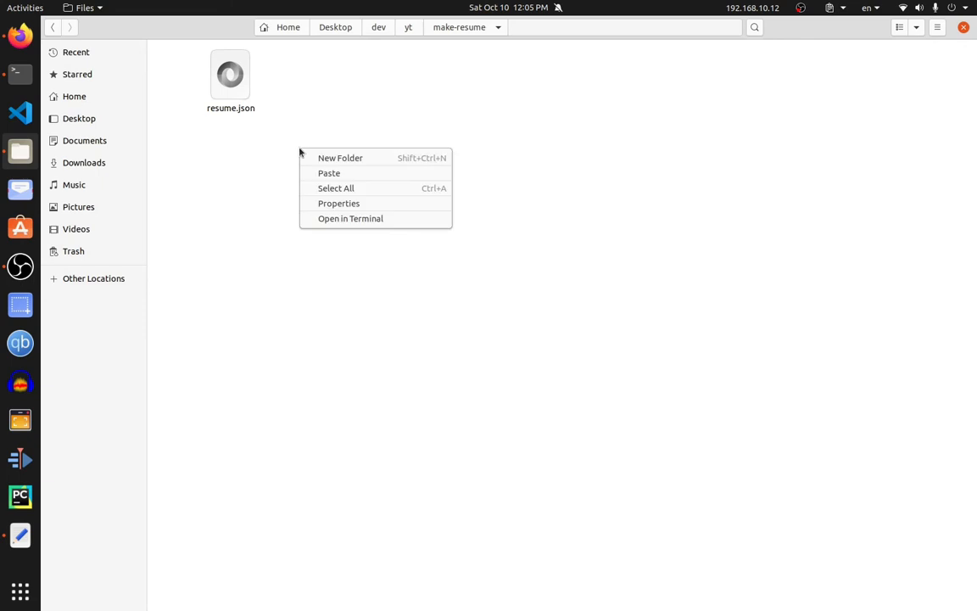
click(381, 220)
drag(434, 274, 433, 277)
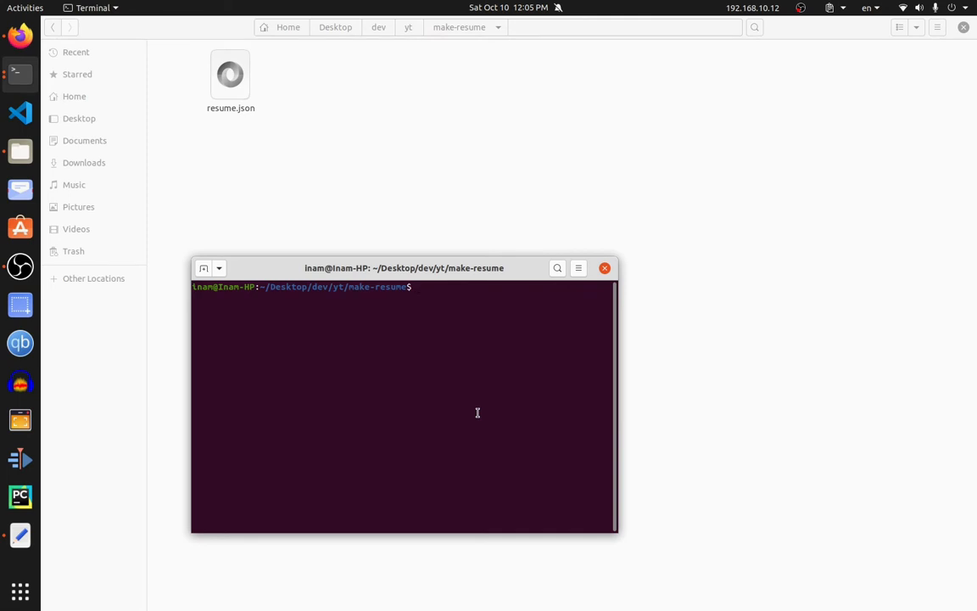
text(make-resume)
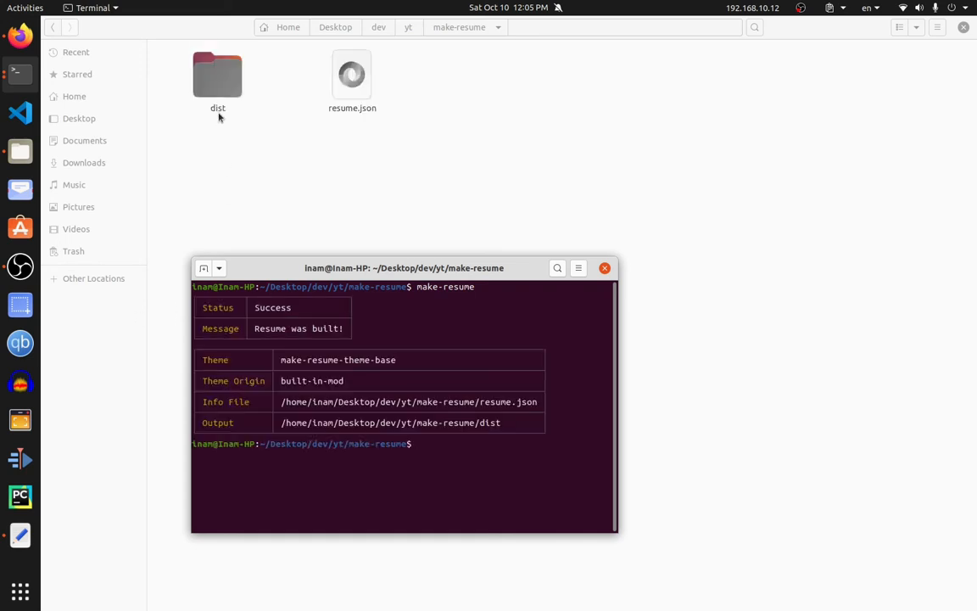
Step: Examine the build summary in the terminal, checking the status, theme, info file and output path
drag(444, 267, 454, 227)
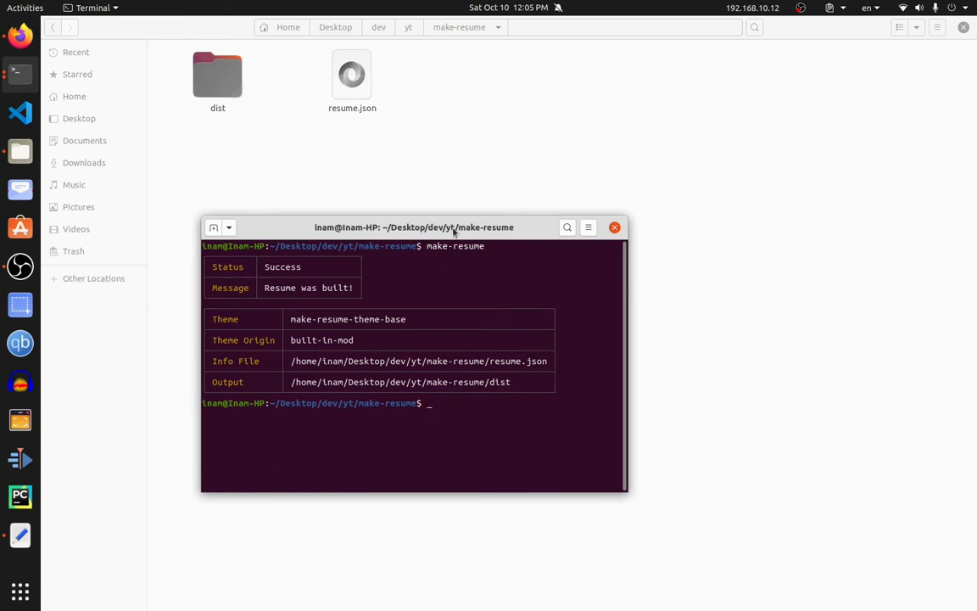
drag(206, 267, 284, 268)
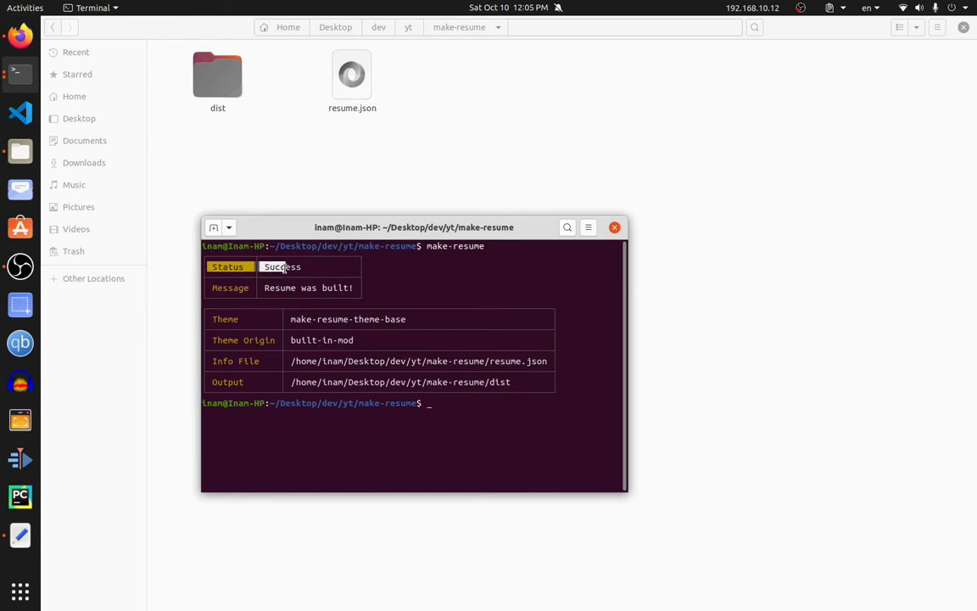
click(287, 274)
triple_click(289, 276)
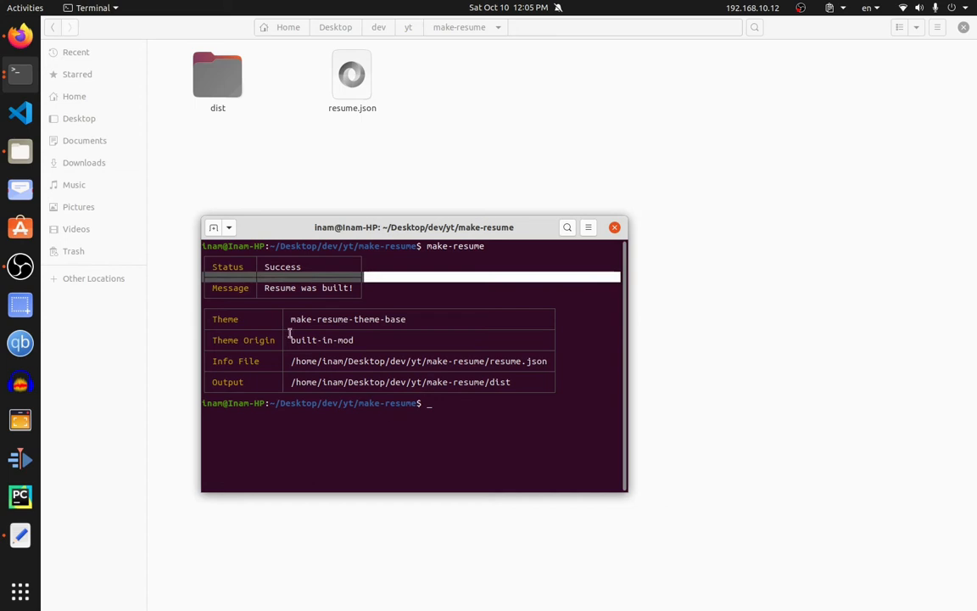
mouse_move(290, 320)
mouse_down()
mouse_move(409, 319)
mouse_move(289, 321)
mouse_up()
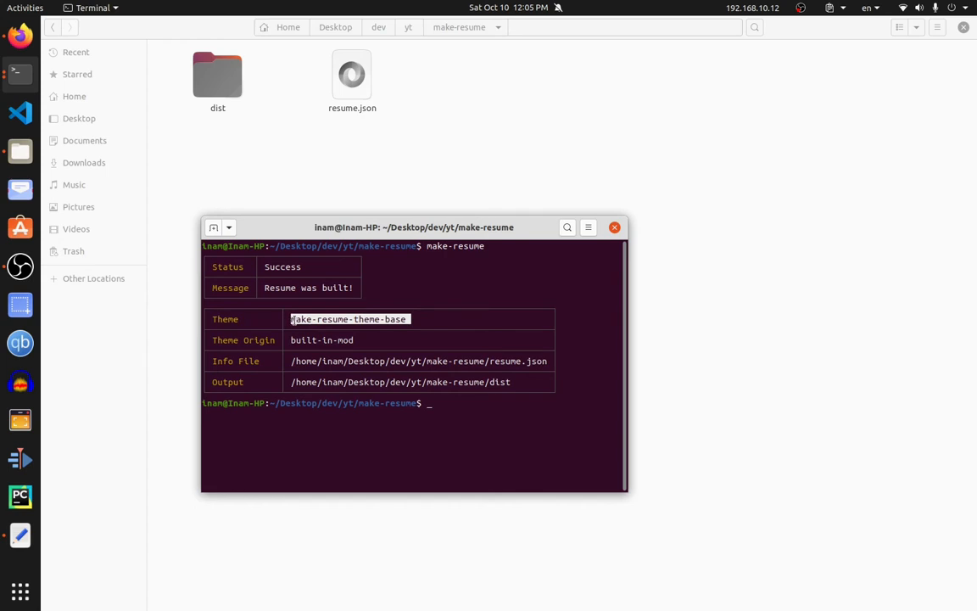
click(293, 319)
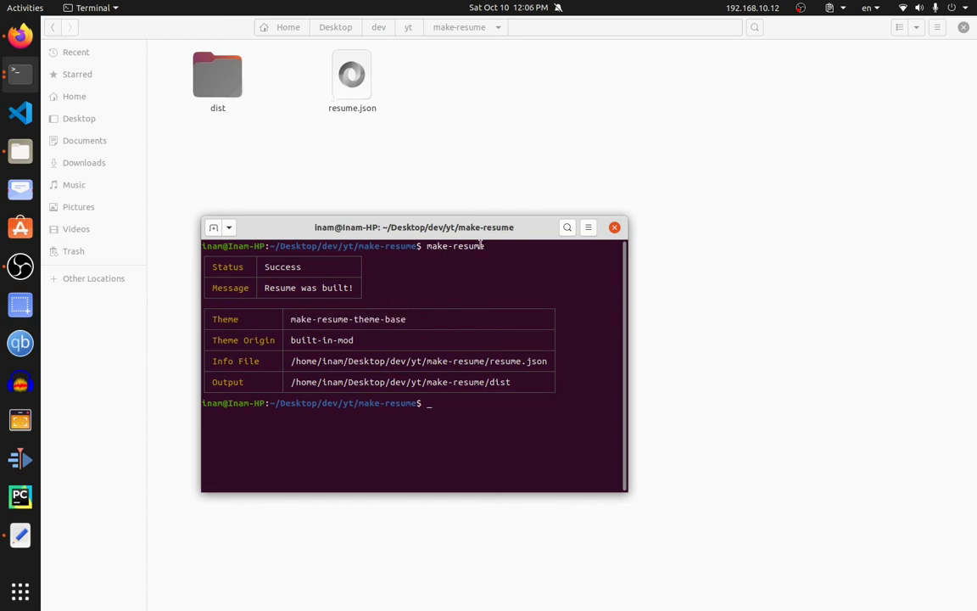
drag(291, 319, 406, 319)
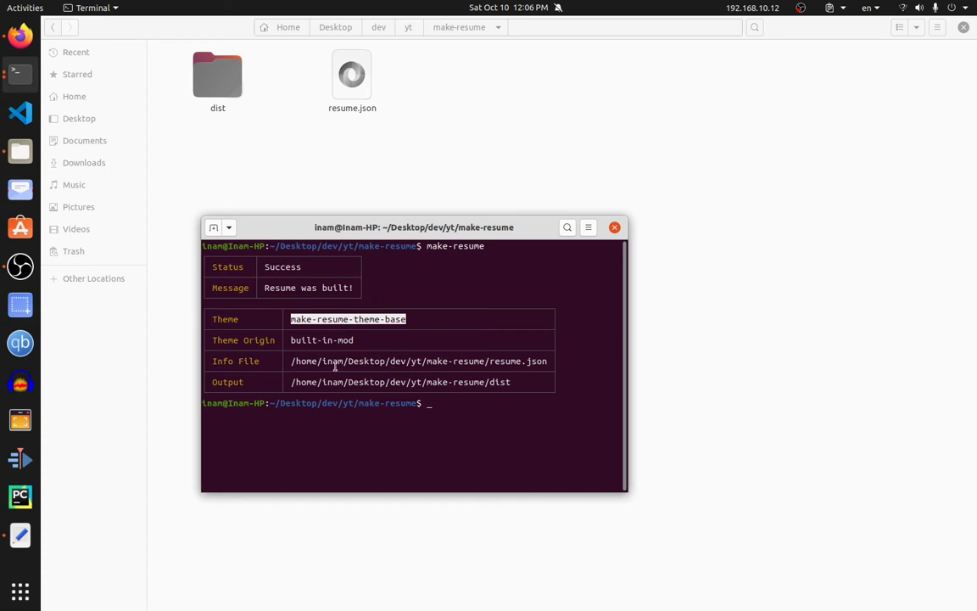
drag(286, 361, 546, 360)
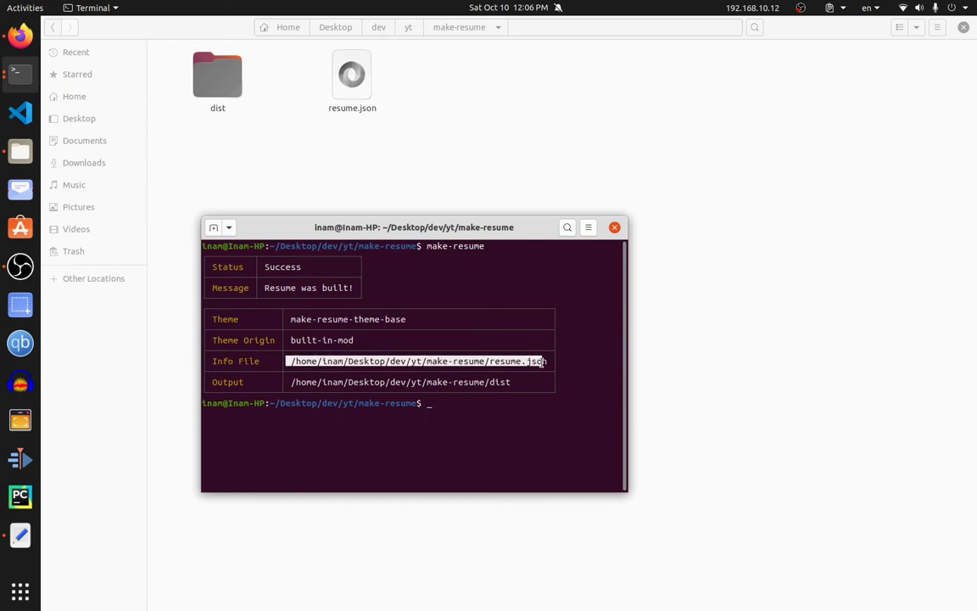
drag(291, 382, 510, 383)
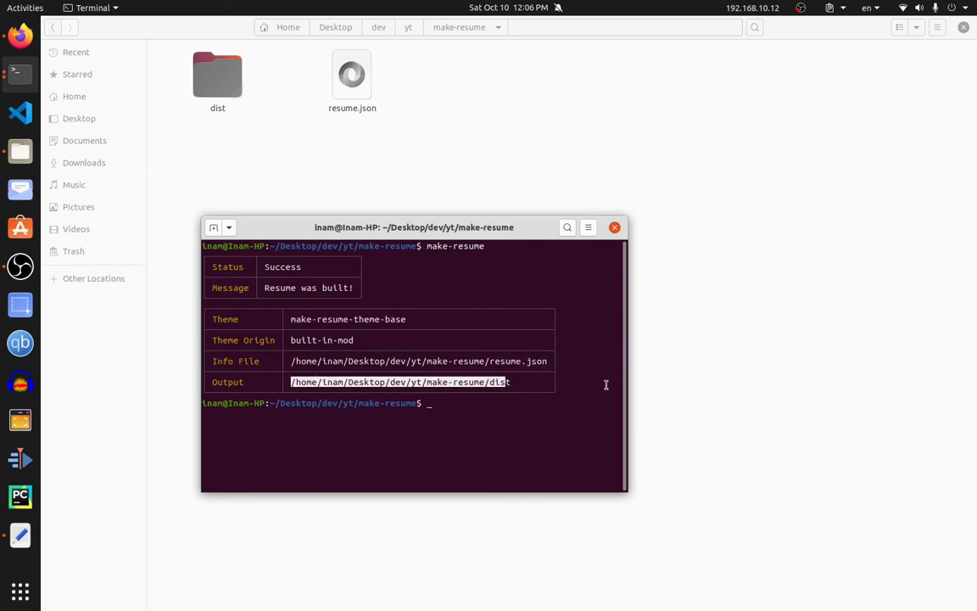
click(530, 404)
text(serve )
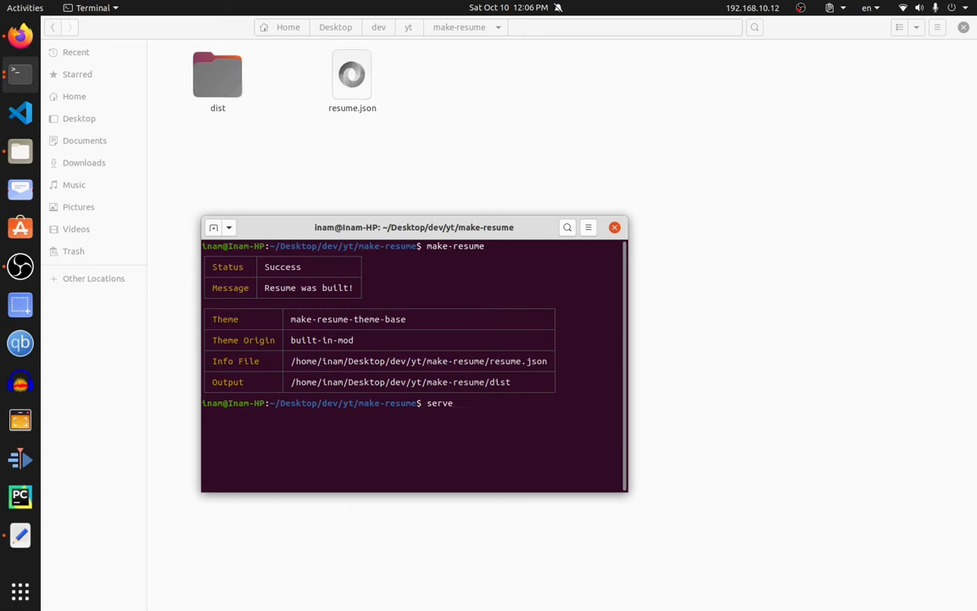
text(dids`)
key(BackSpace)
key(BackSpace)
key(BackSpace)
text(st/)
key(Return)
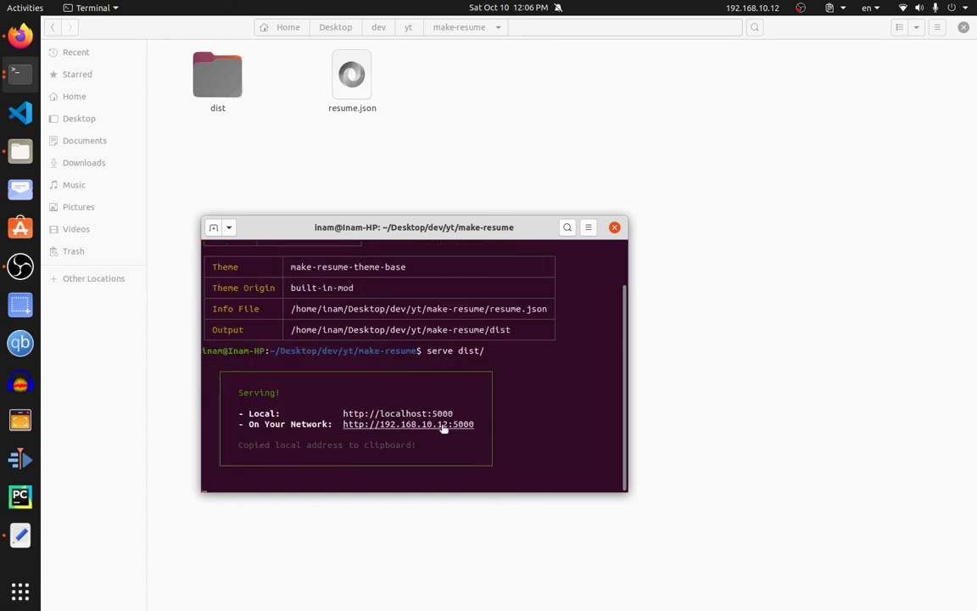
ctrl+click(377, 413)
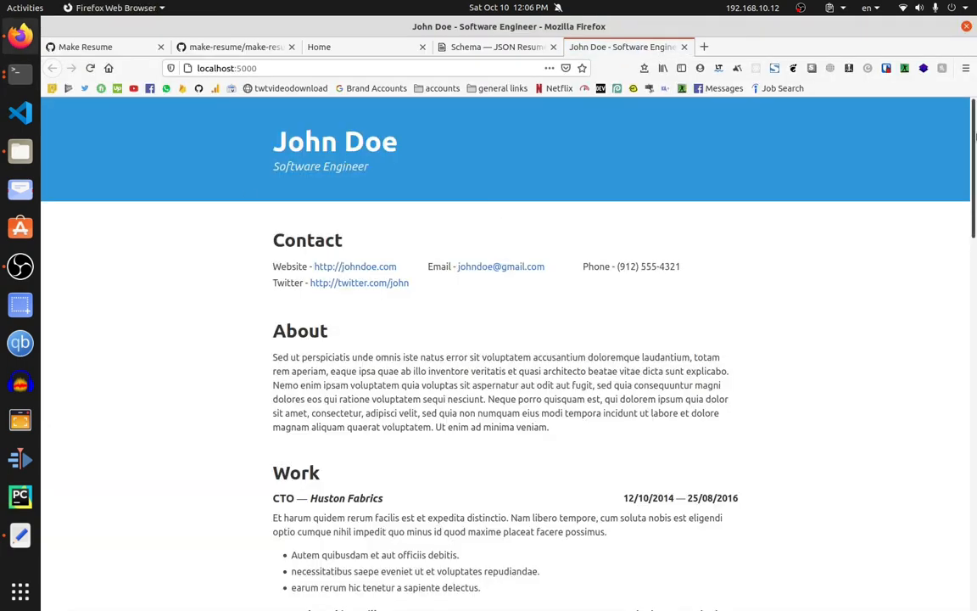
Step: Look through the generated resume page from the name and job title in its header down to the Skills section
mouse_move(974, 159)
mouse_down()
mouse_move(975, 528)
mouse_move(975, 148)
mouse_up()
triple_click(273, 129)
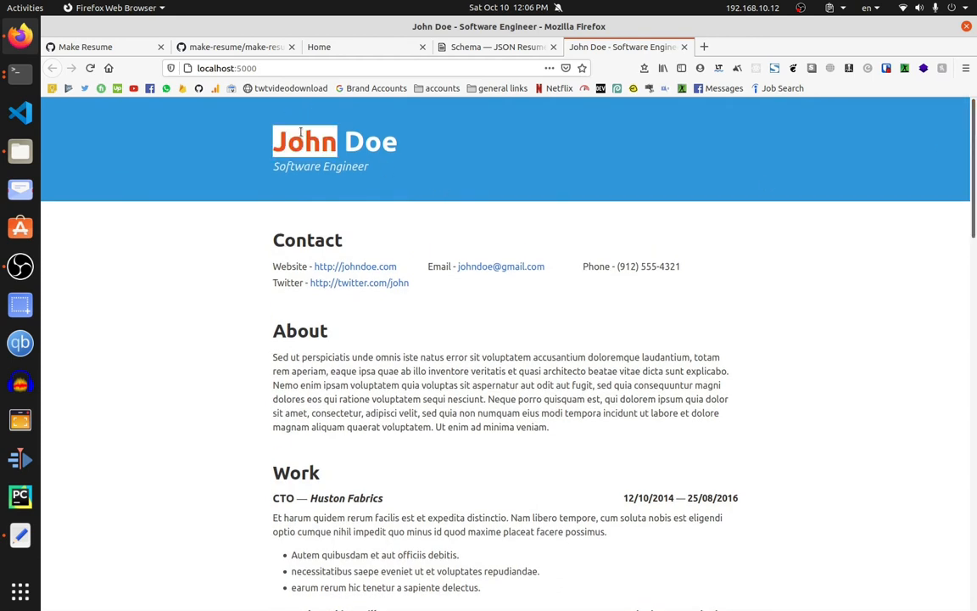
triple_click(321, 167)
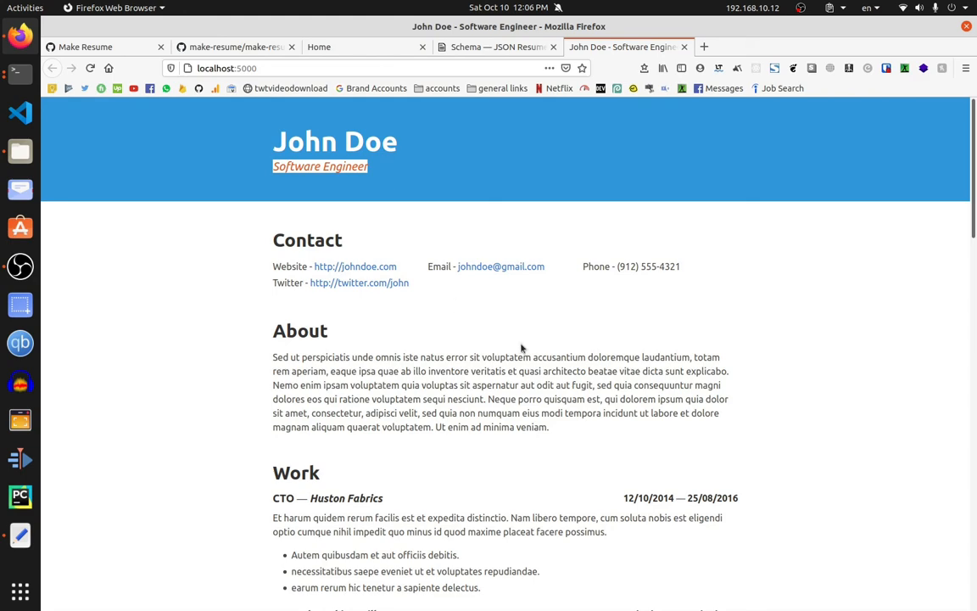
scroll(803, 366, down, 10)
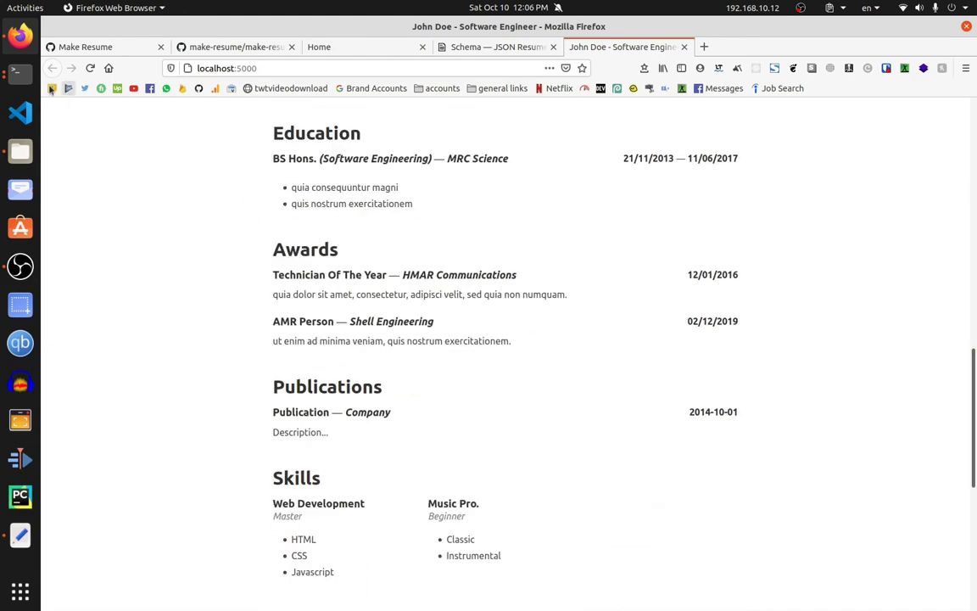
Step: Return to the make-resume terminal and stop the local server
click(21, 73)
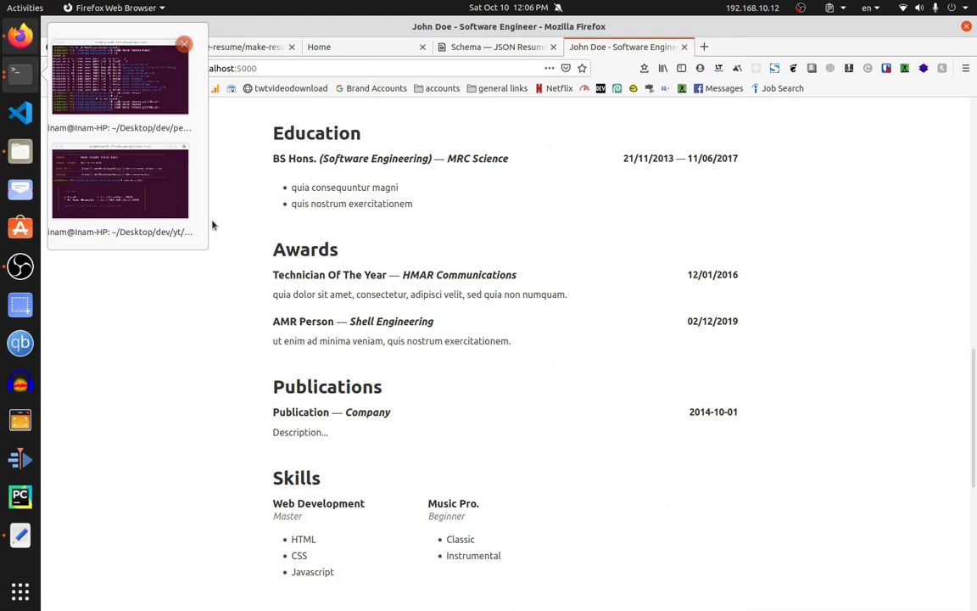
click(154, 168)
key(ctrl+c)
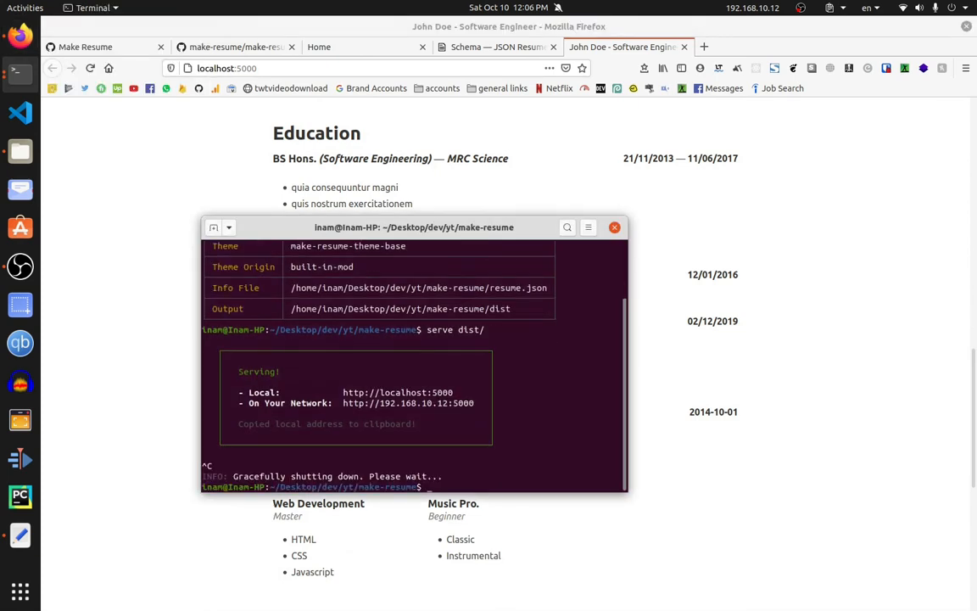
Step: Recall the make-resume command at the prompt and append the --theme option without running it
text(docsify serve docs)
key(Up)
key(Up)
text(--theme)
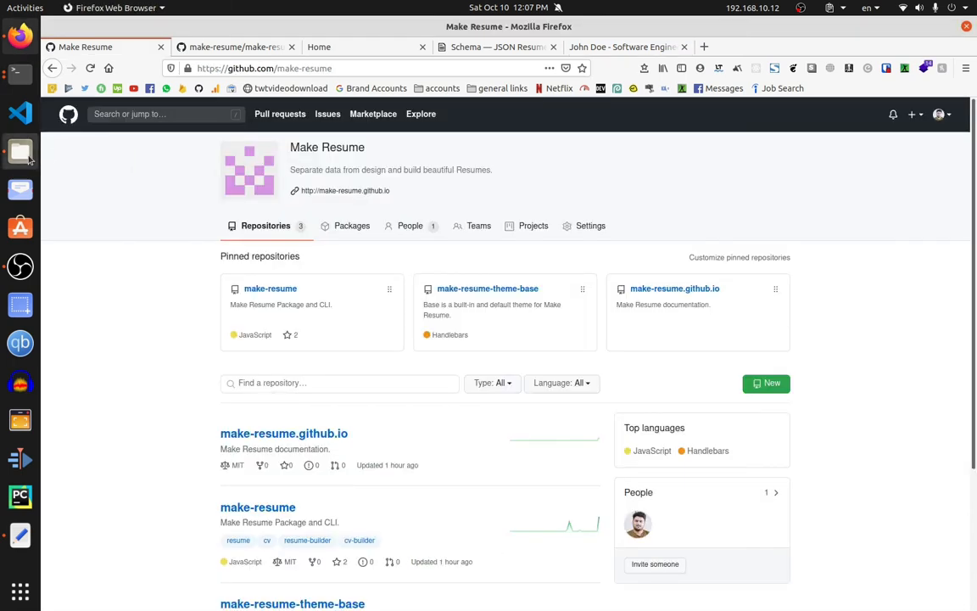
Step: Inspect the generated dist folder and its assets subfolder, and return to the make-resume folder
click(20, 151)
double_click(212, 99)
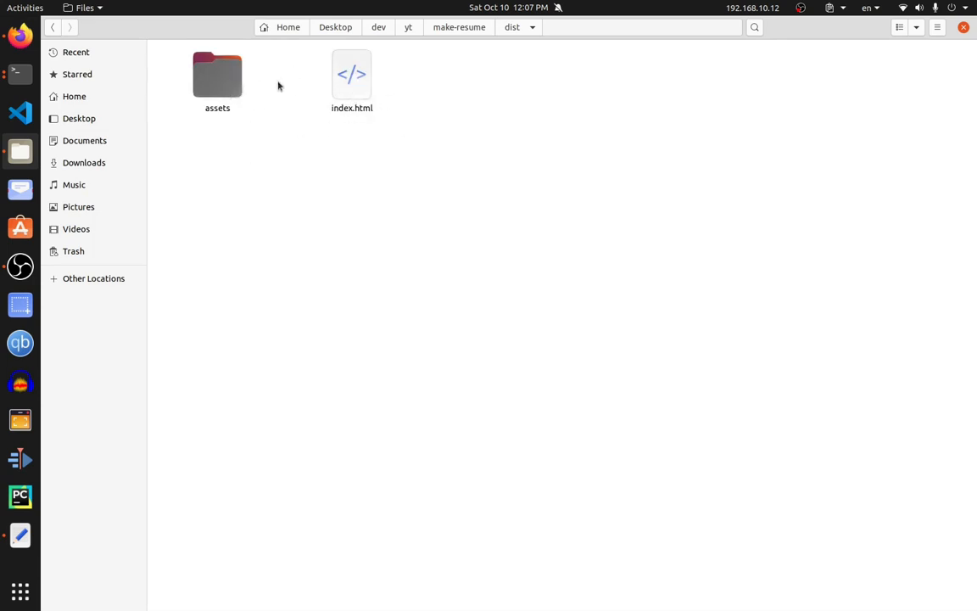
double_click(236, 81)
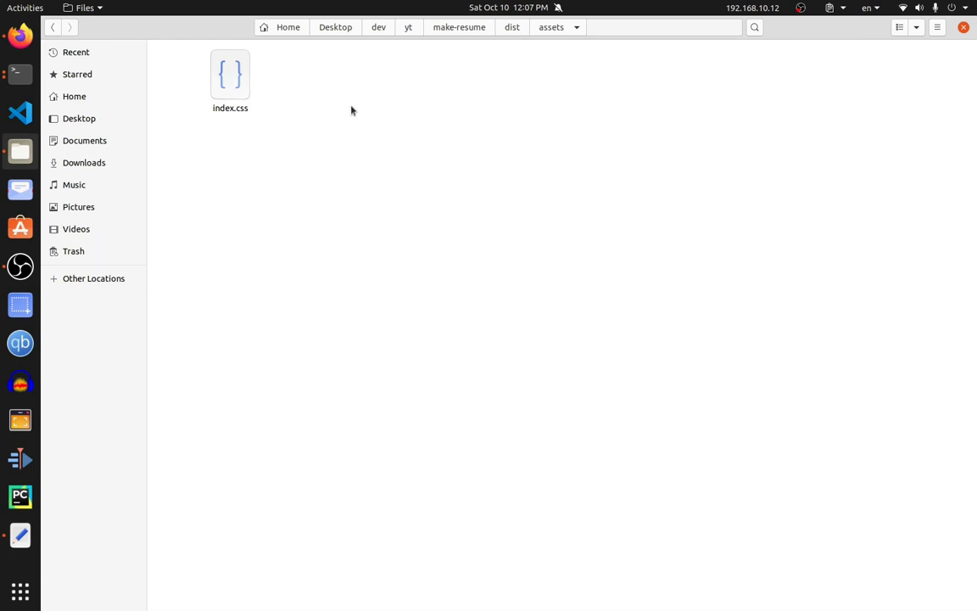
key(alt+Left)
key(alt+Right)
key(alt+Left)
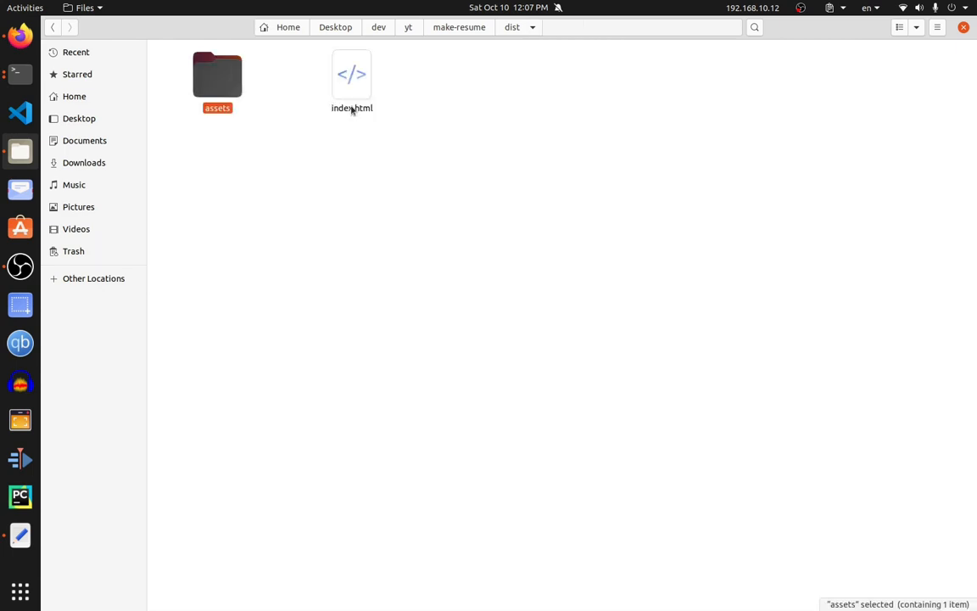
key(alt+Left)
click(352, 111)
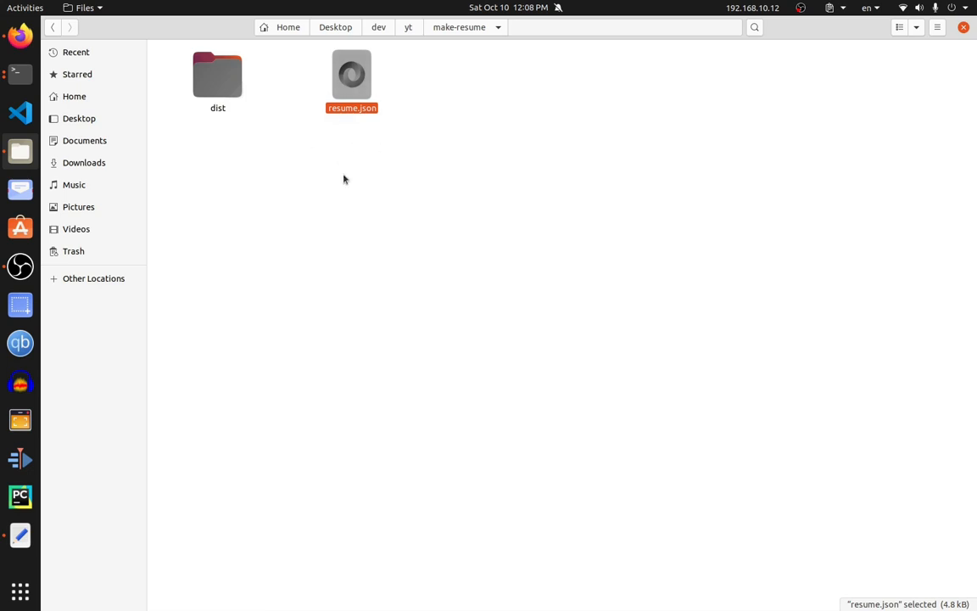
Step: Replace the --theme option with --output-dir r1 in the terminal command and run make-resume to build into r1
click(22, 75)
click(146, 164)
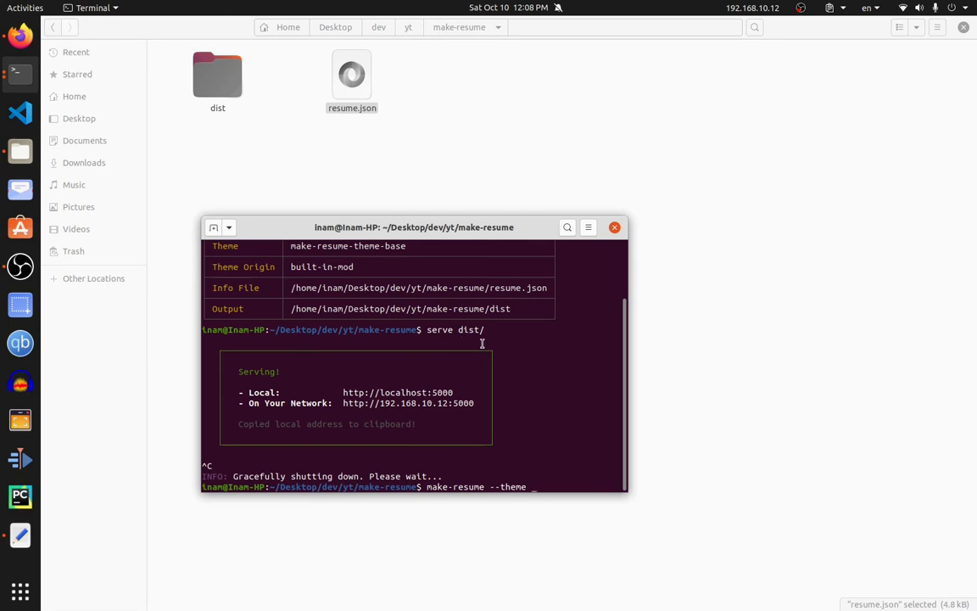
key(BackSpace)
key(BackSpace)
key(BackSpace)
key(BackSpace)
key(BackSpace)
key(BackSpace)
text(output-dir r1)
key(Return)
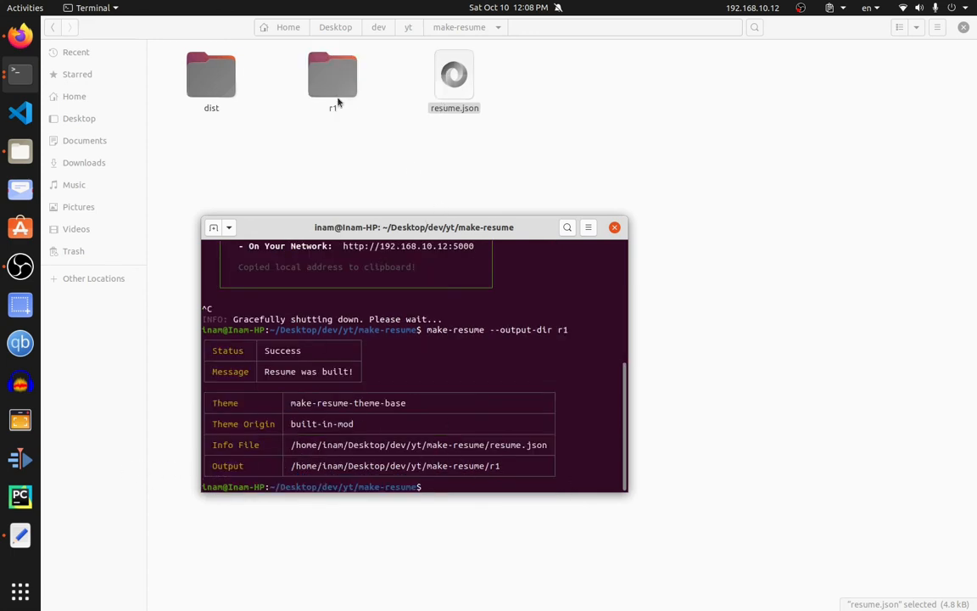
Step: Check the contents of the new r1 folder and switch back to the make-resume repository page in Firefox
double_click(336, 93)
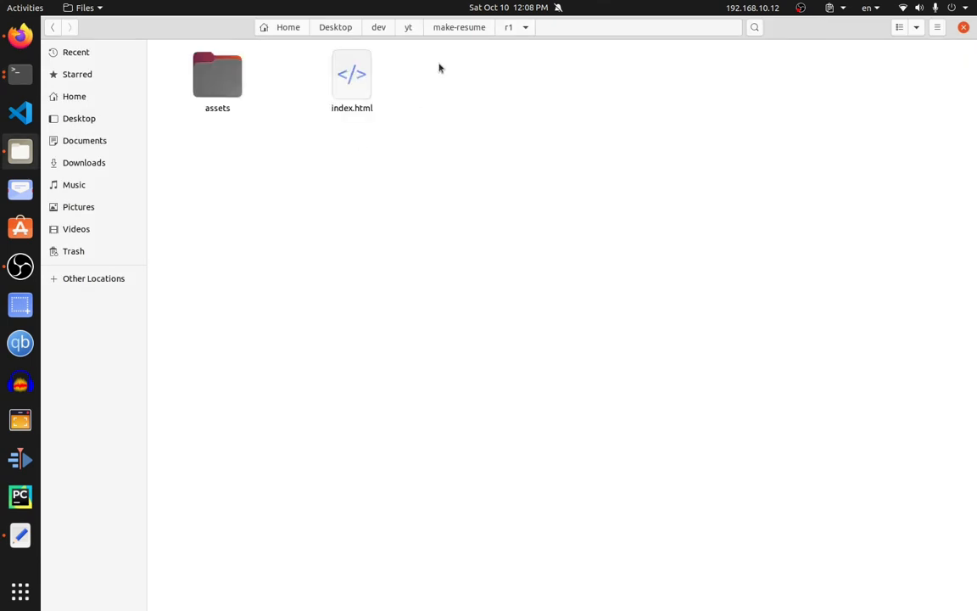
click(459, 27)
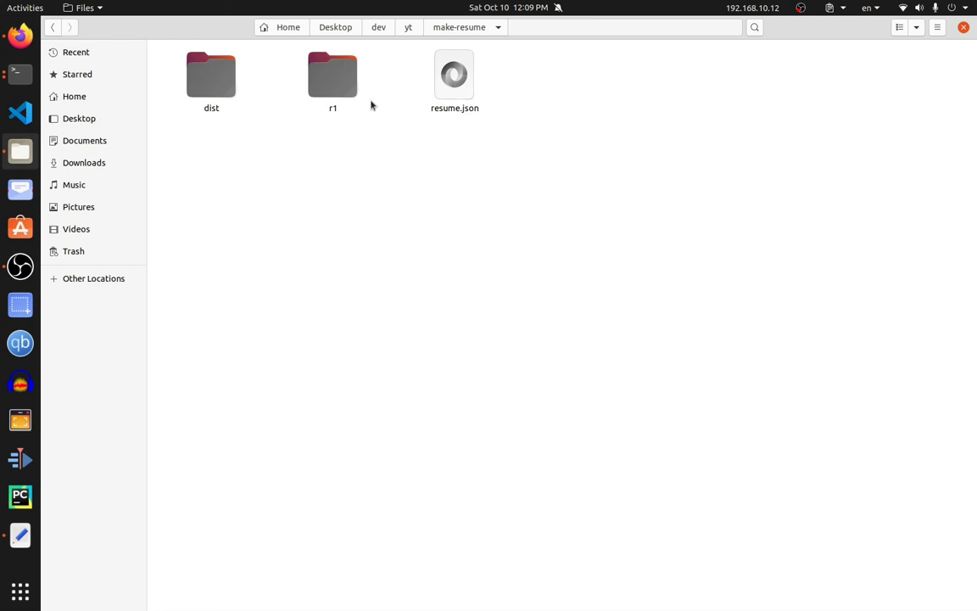
key(alt+Tab)
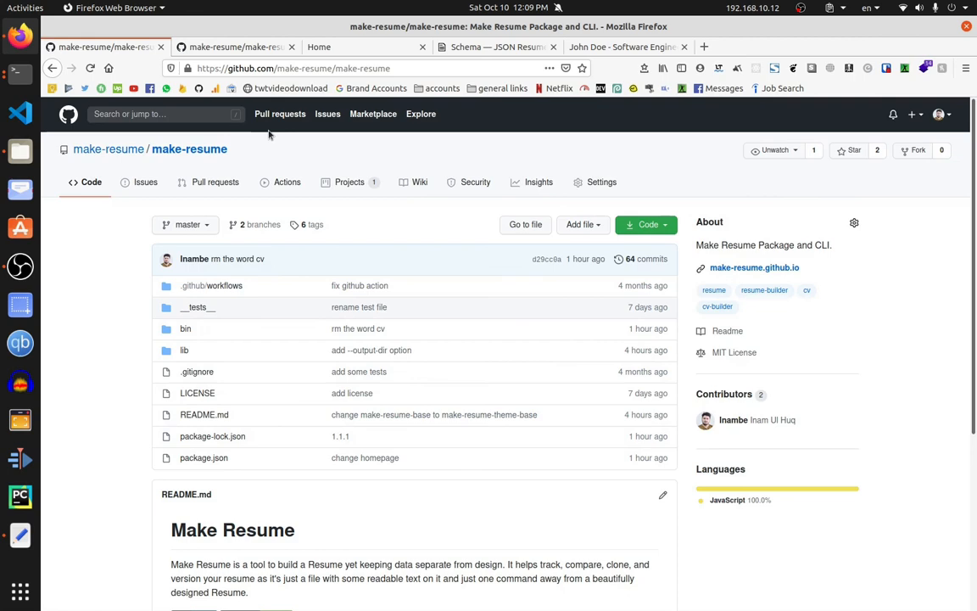